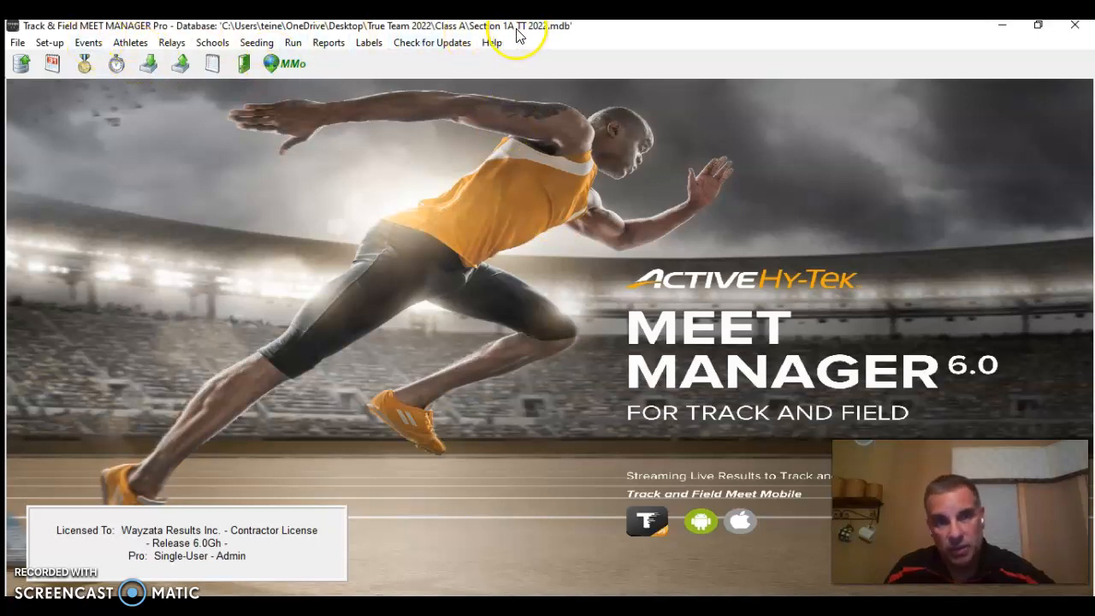
Review the meet's event list from the first event through the field events and close it
click(101, 50)
click(416, 317)
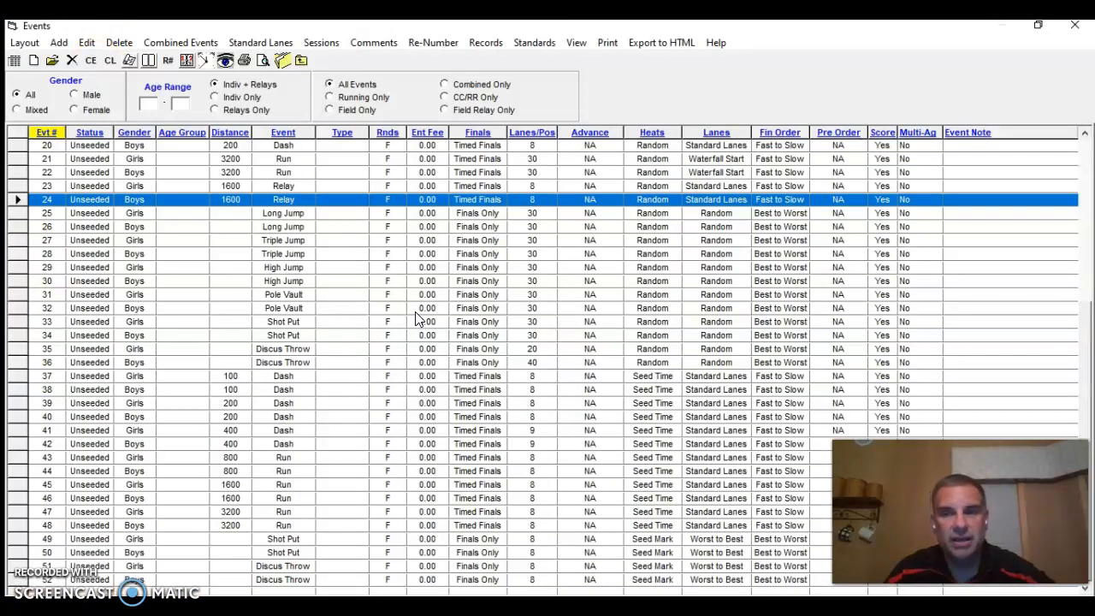
scroll(529, 317, up, 4)
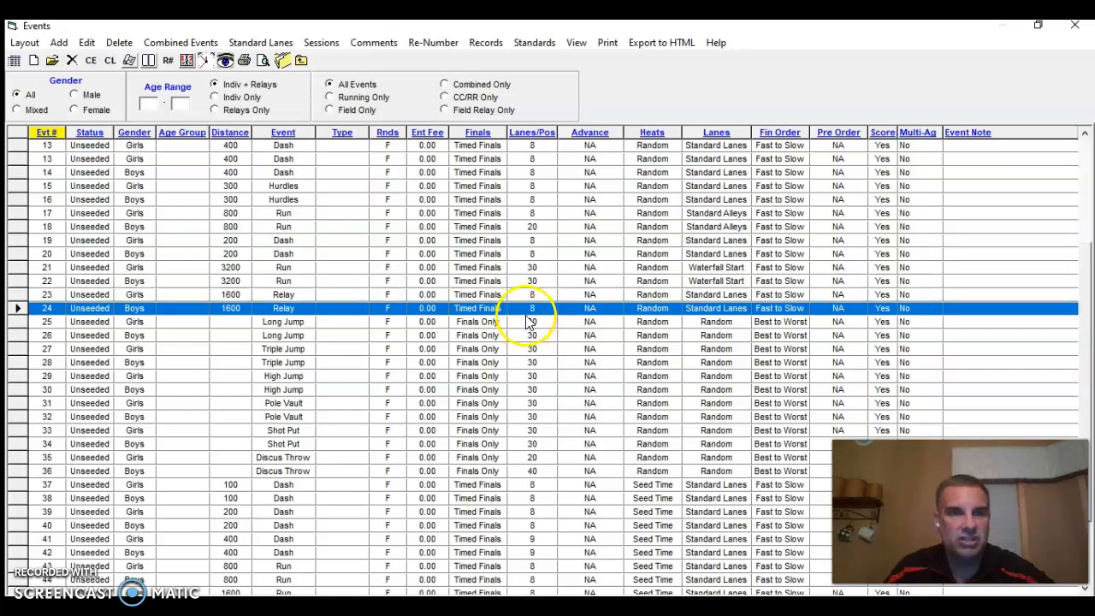
scroll(532, 320, up, 3)
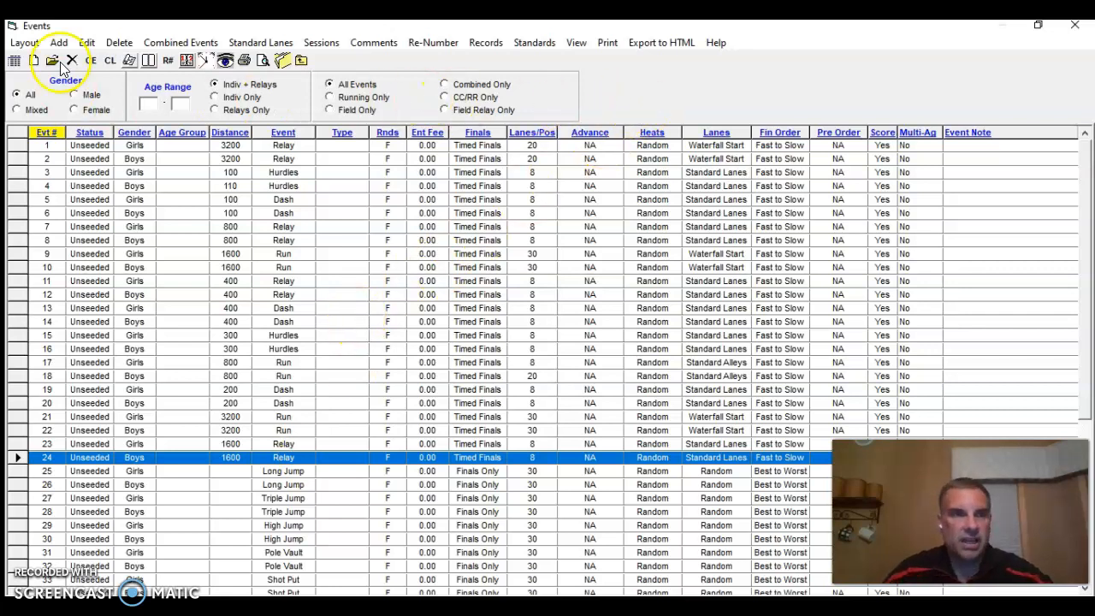
click(1074, 25)
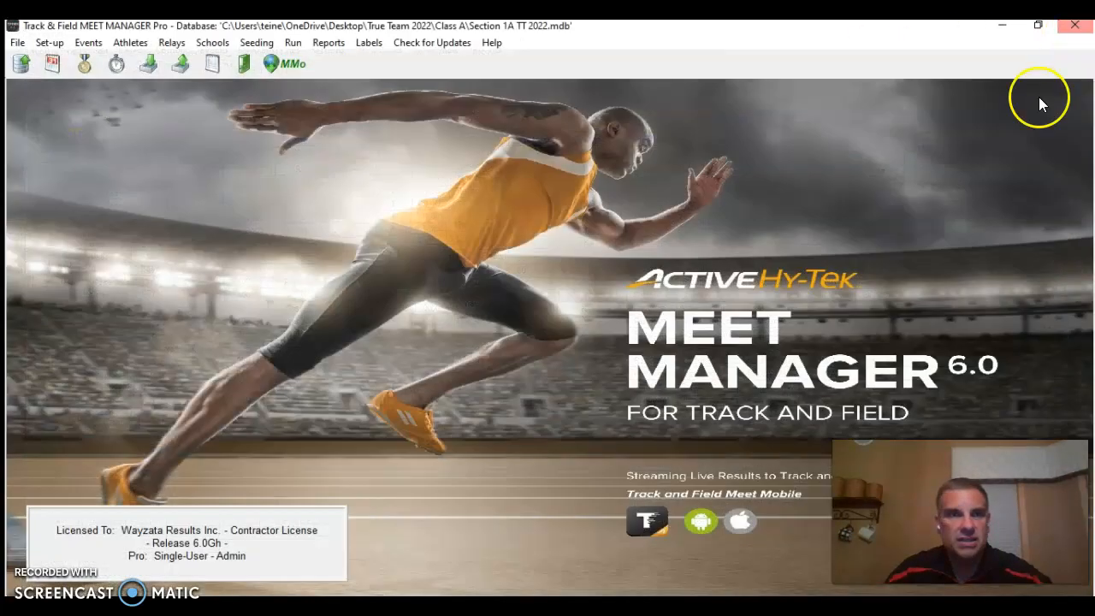
View the schools list and the blank new-team form, and close both without adding a team
click(214, 43)
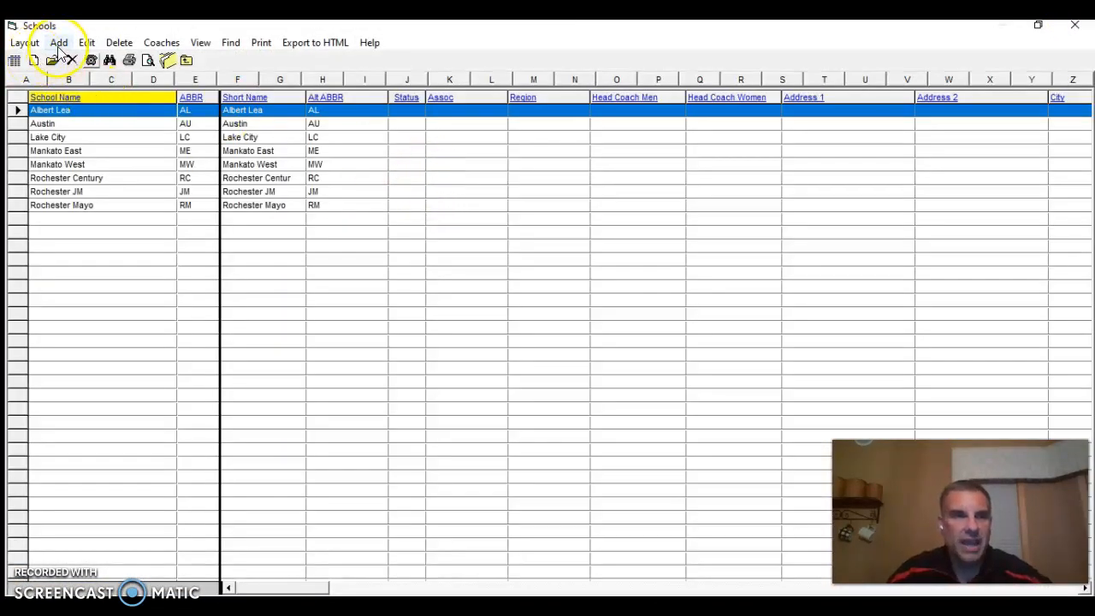
click(58, 45)
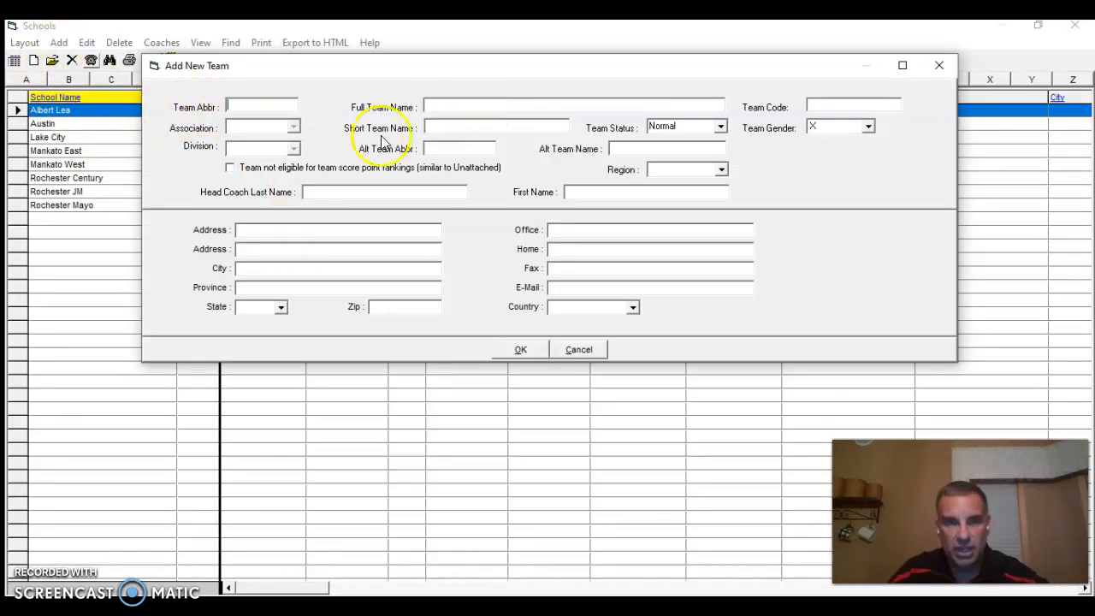
click(512, 349)
click(611, 362)
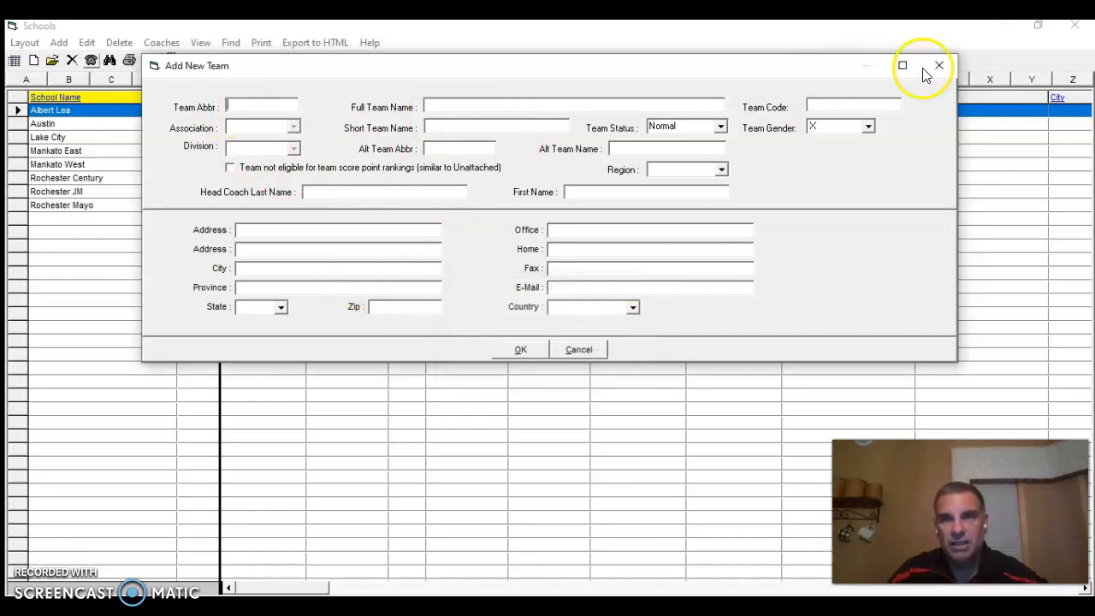
click(939, 66)
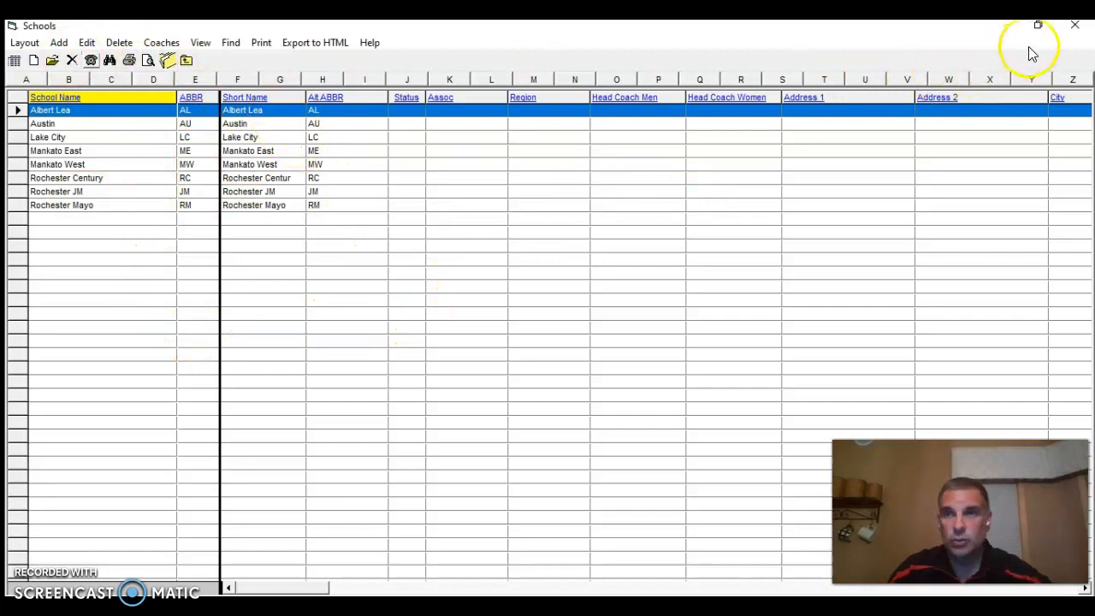
click(1075, 25)
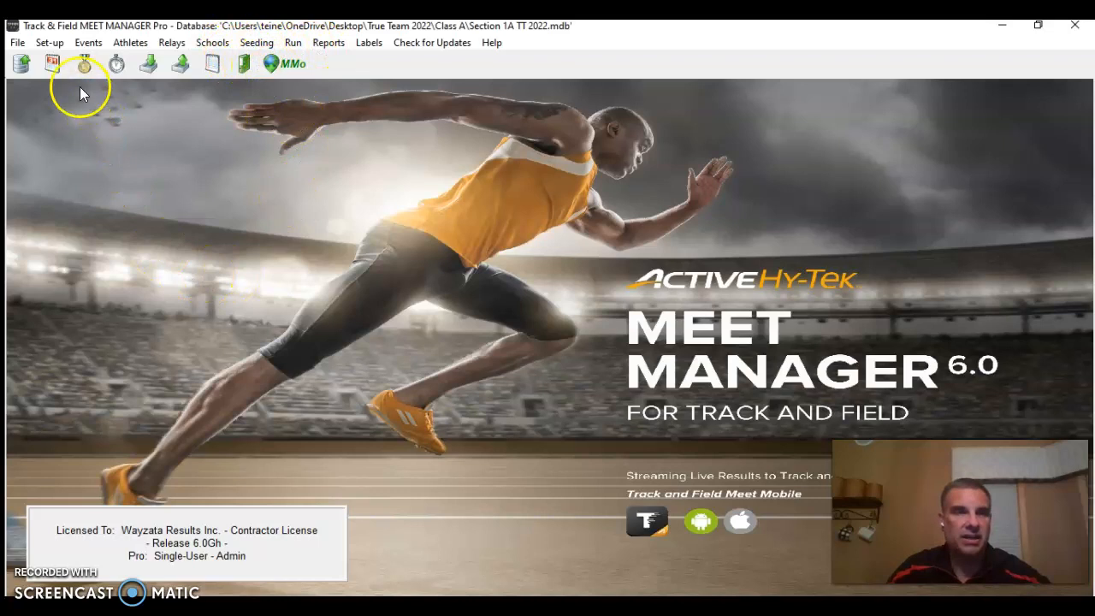
Turn on the special Random Select Method in the seeding rules and accept the warning about erased entries
click(52, 45)
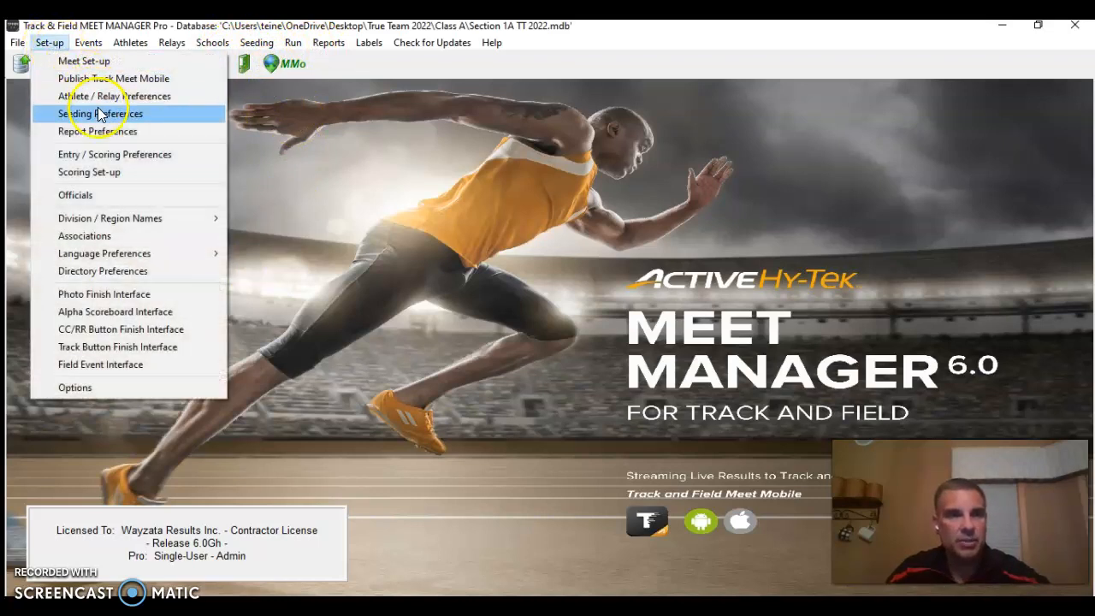
click(101, 118)
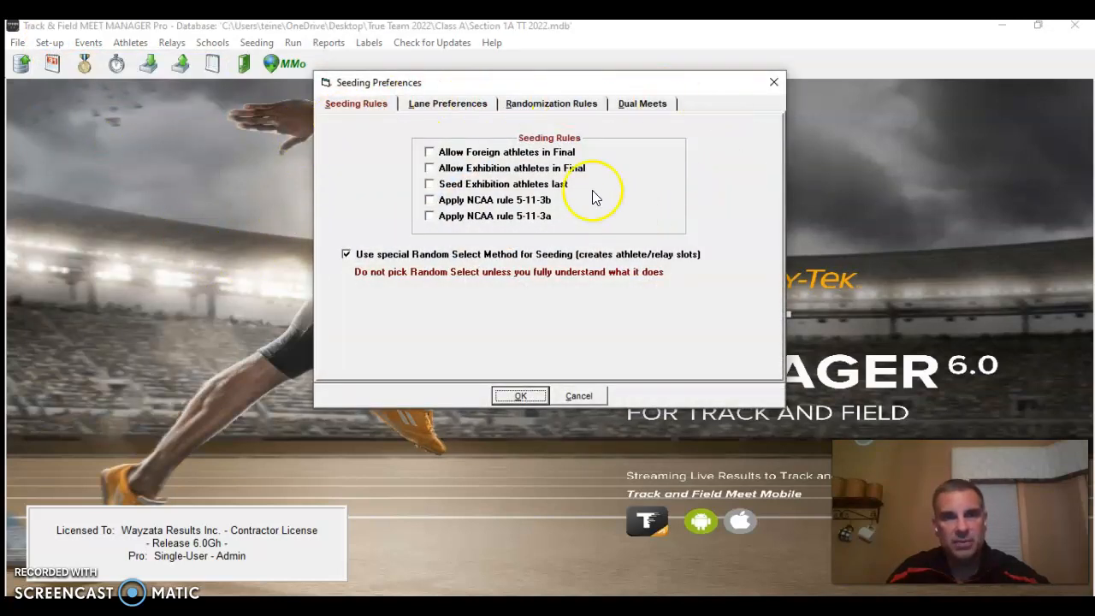
click(345, 255)
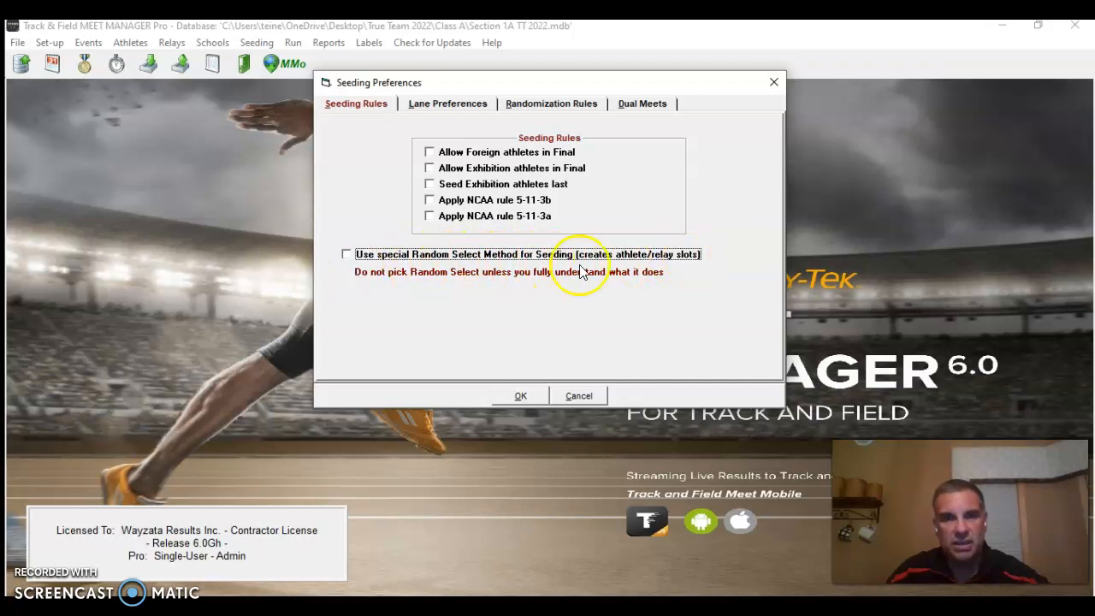
click(345, 253)
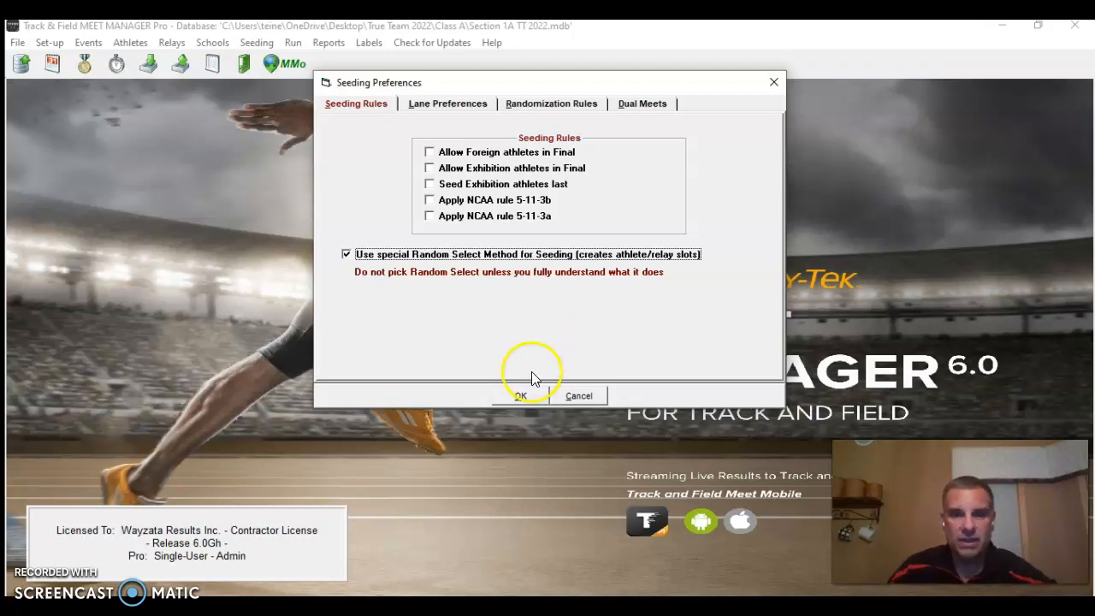
click(523, 397)
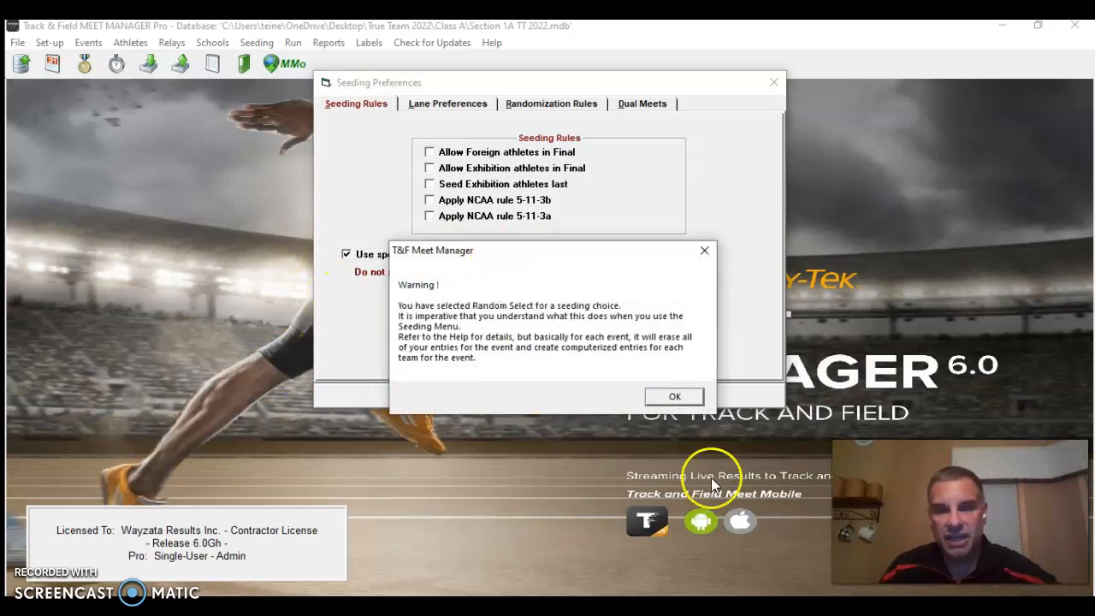
click(661, 397)
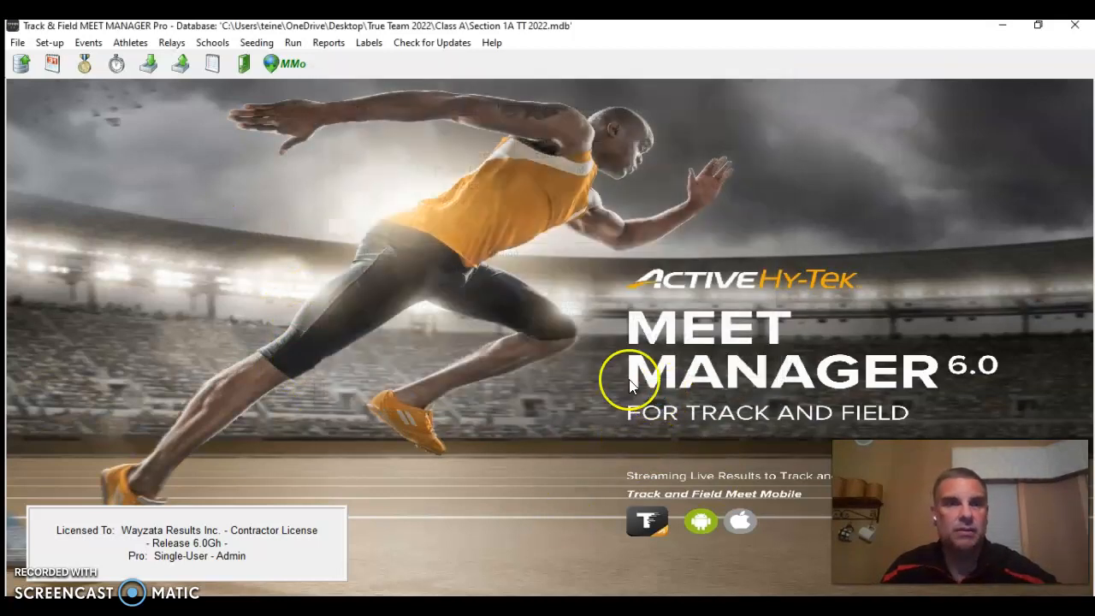
Open the meet seeding and mark all the girls running and relay events, odd numbers 1 through 23, for seeding
click(259, 43)
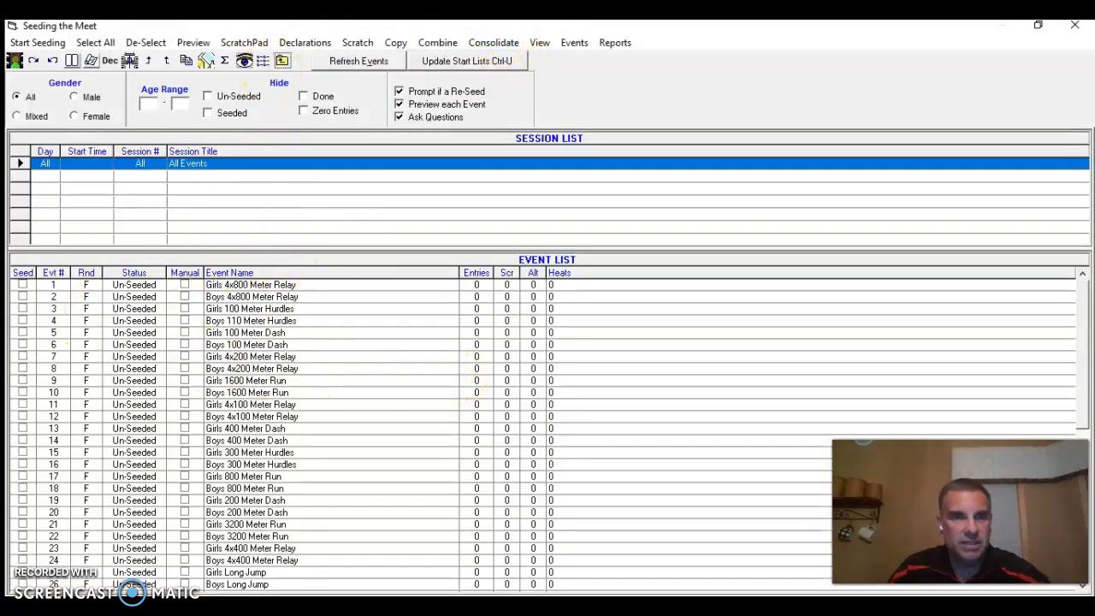
click(87, 286)
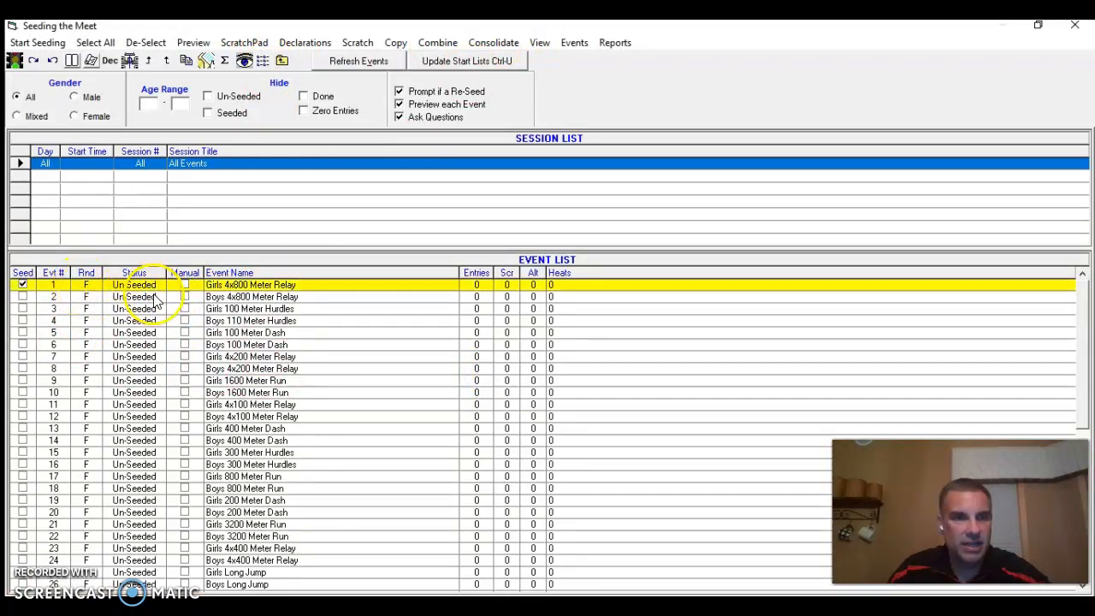
click(129, 309)
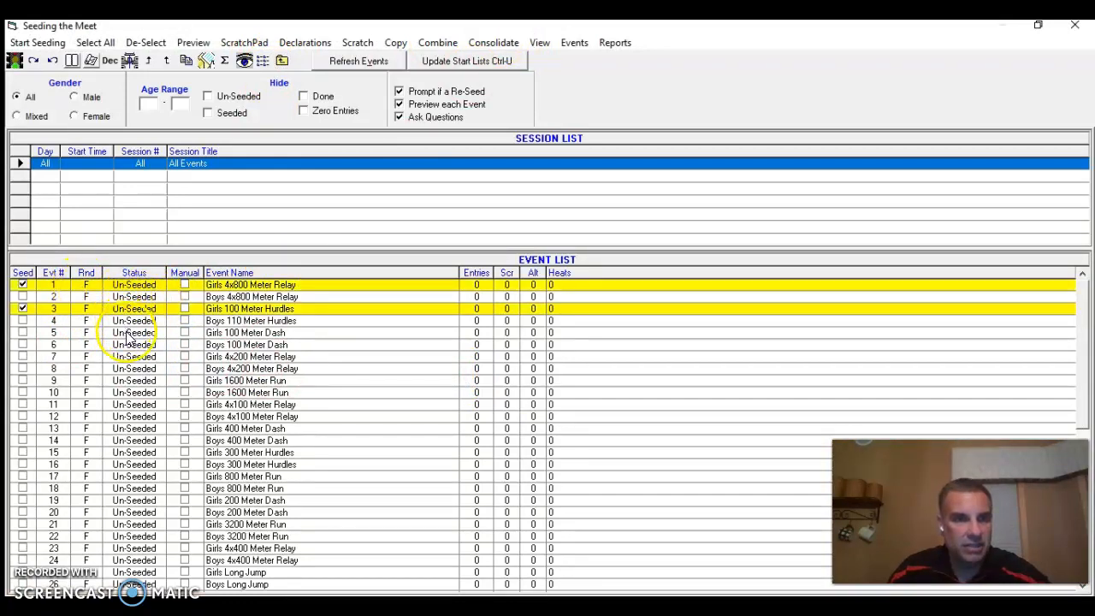
click(129, 333)
click(127, 357)
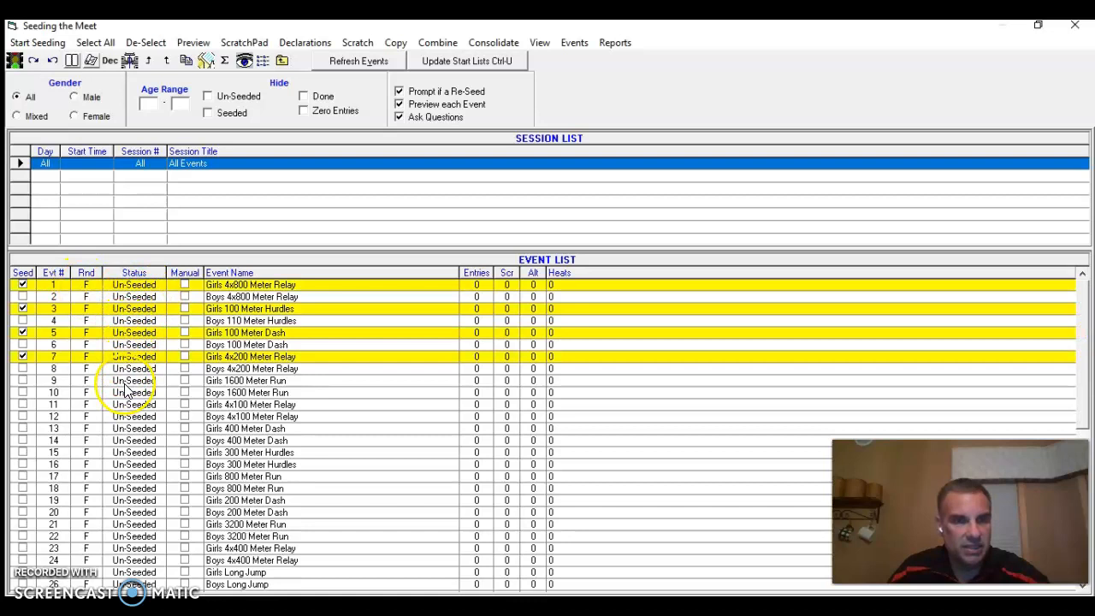
click(127, 382)
click(127, 406)
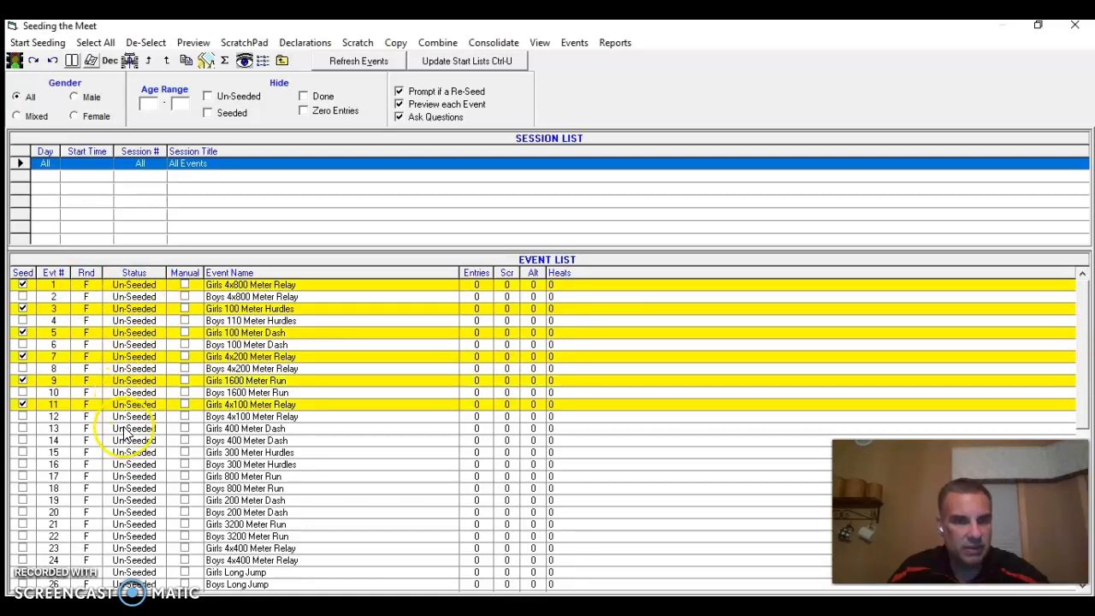
click(125, 429)
click(130, 453)
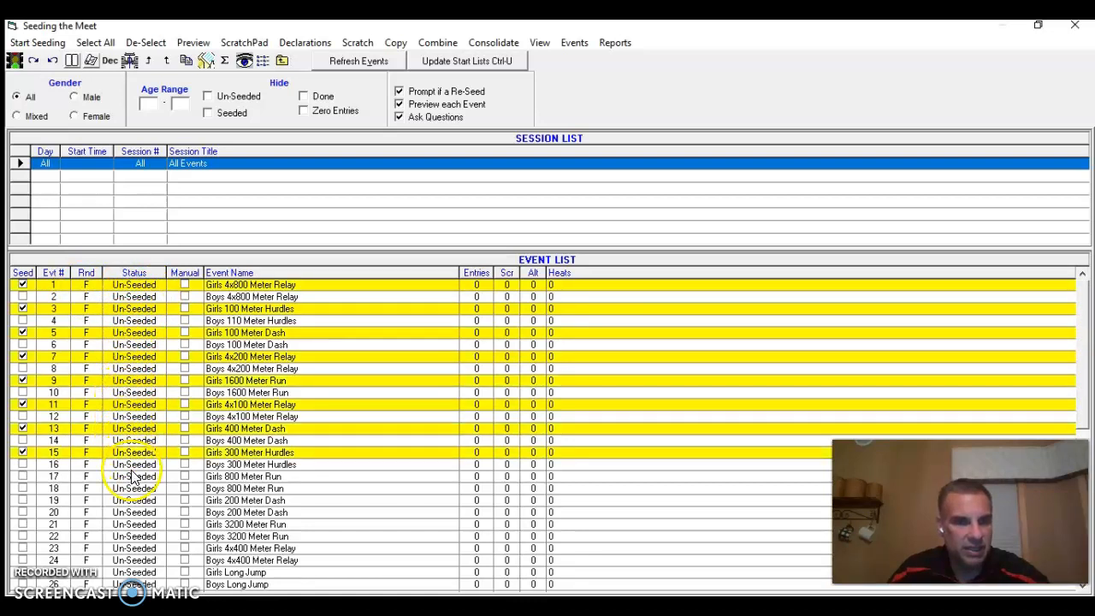
click(134, 477)
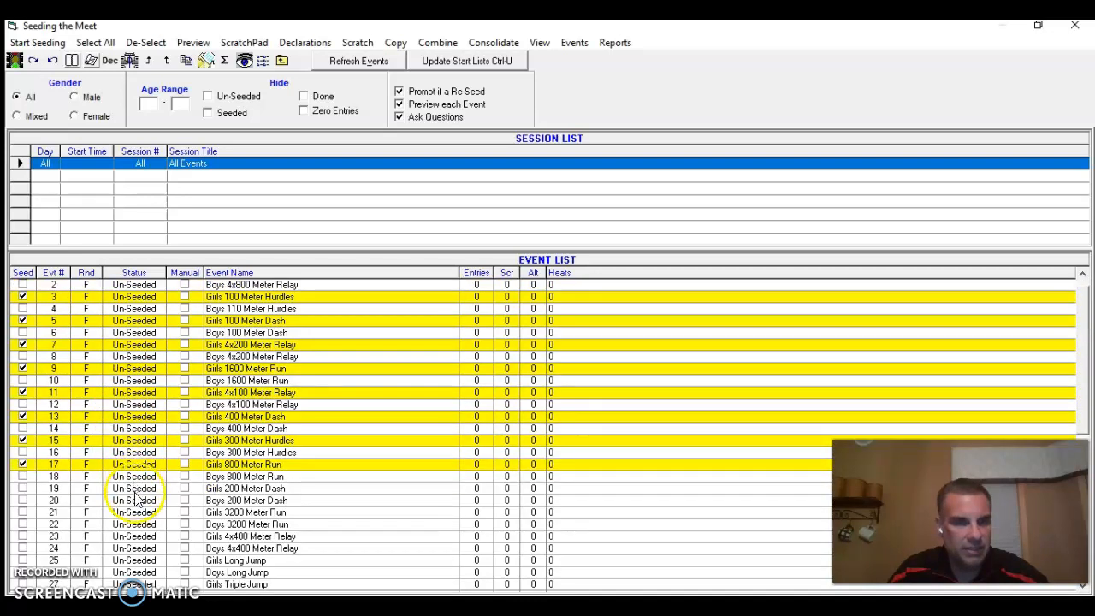
click(134, 488)
click(138, 513)
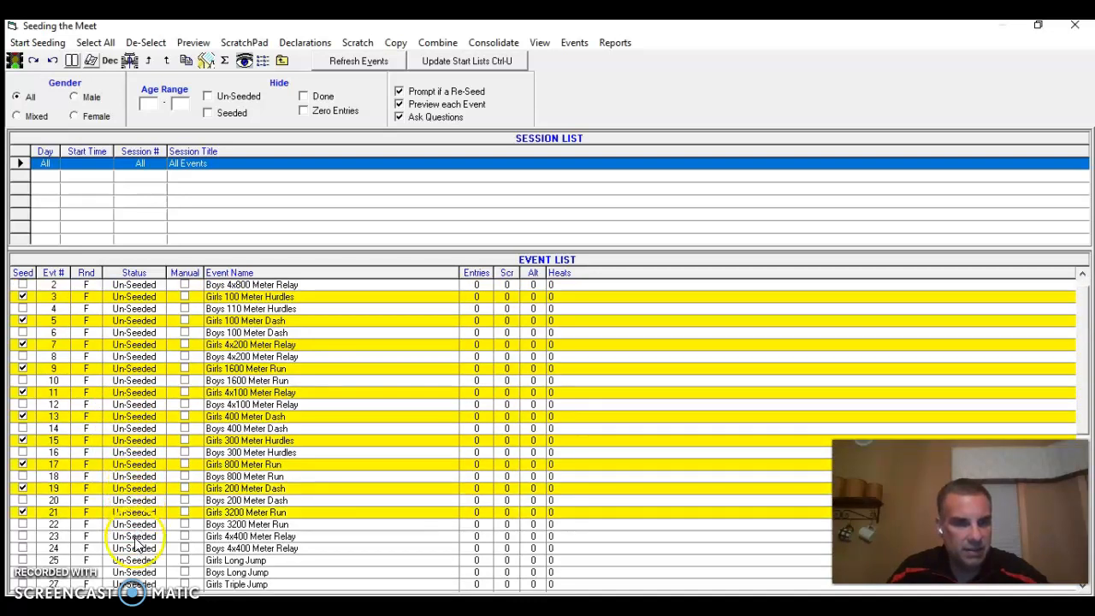
click(137, 536)
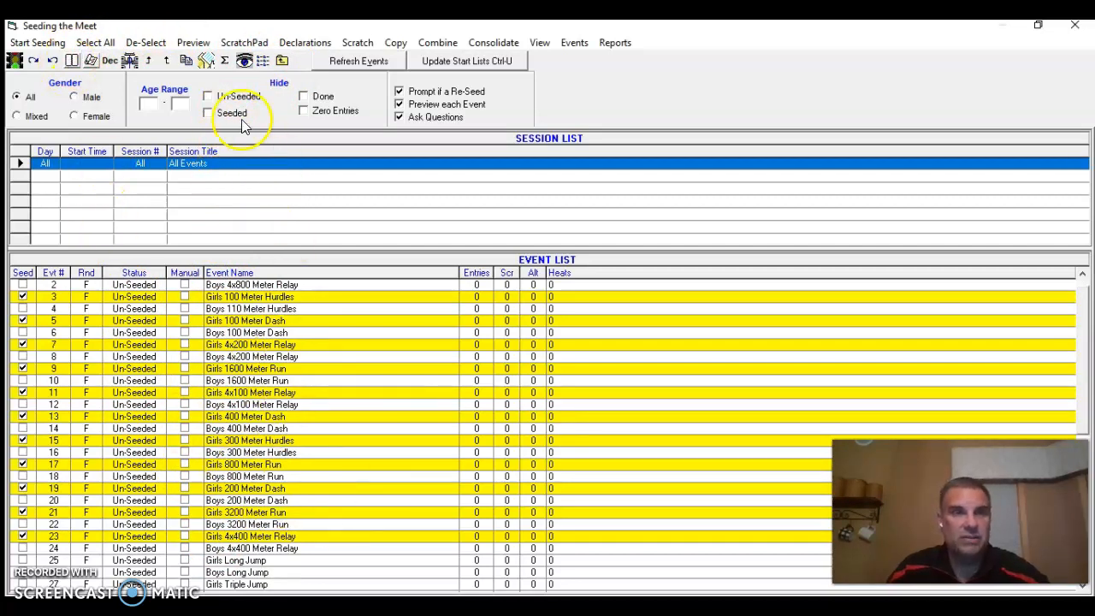
Seed the Girls 4x800 Meter Relay with 1 entry per team, no break points and 20 relays per section, and save it
click(39, 42)
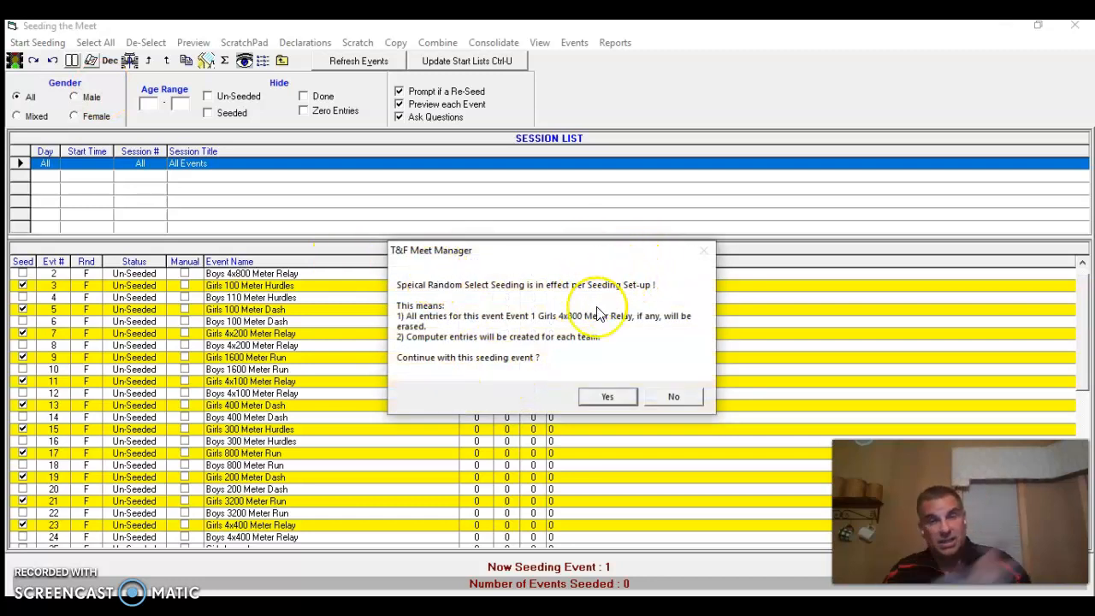
click(607, 398)
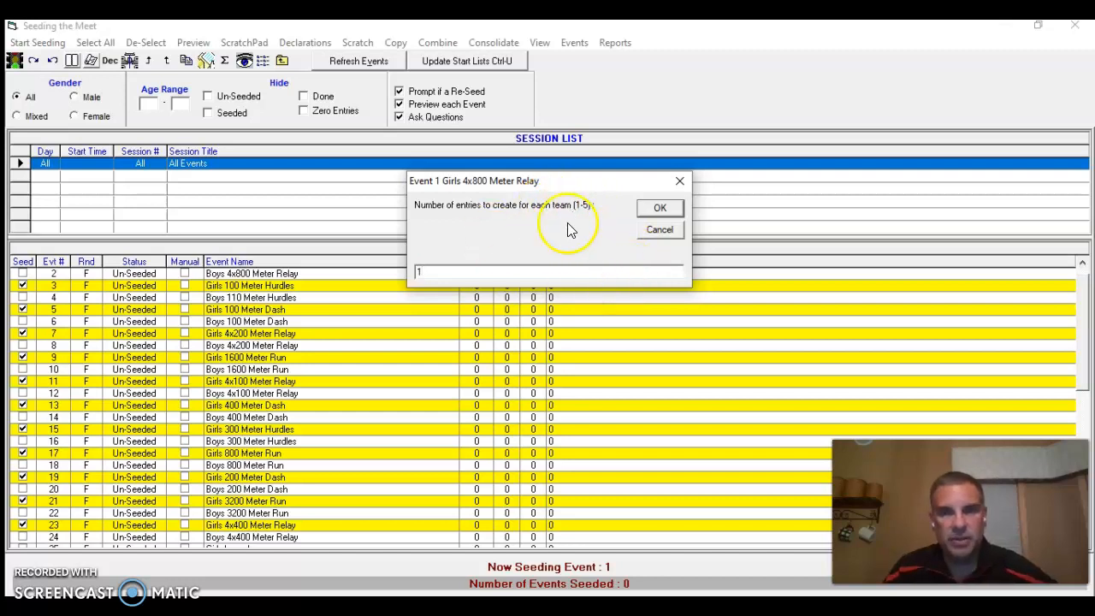
click(659, 209)
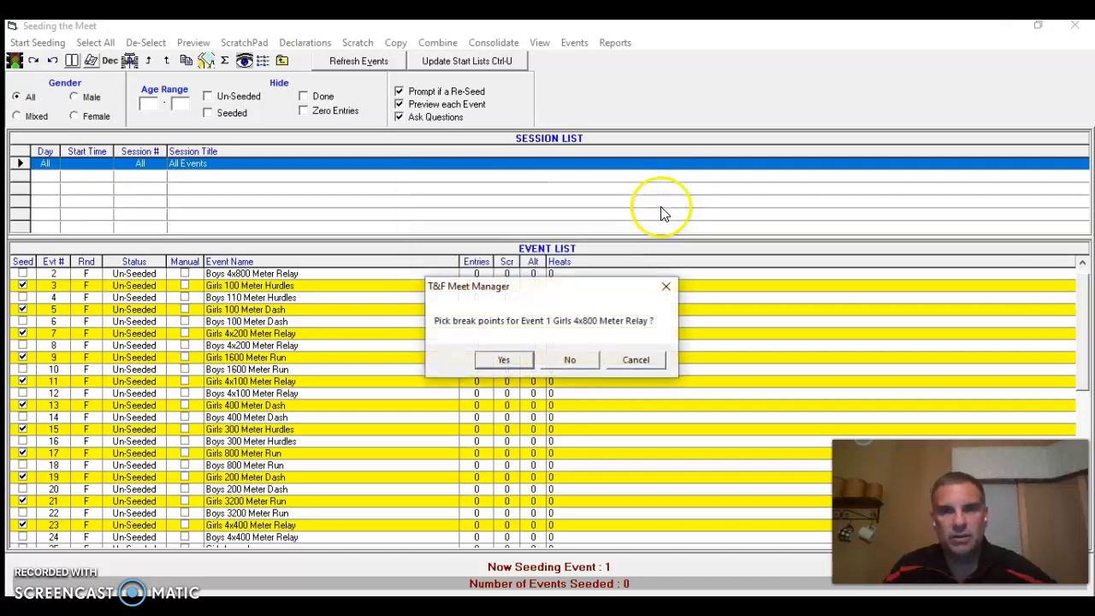
click(572, 361)
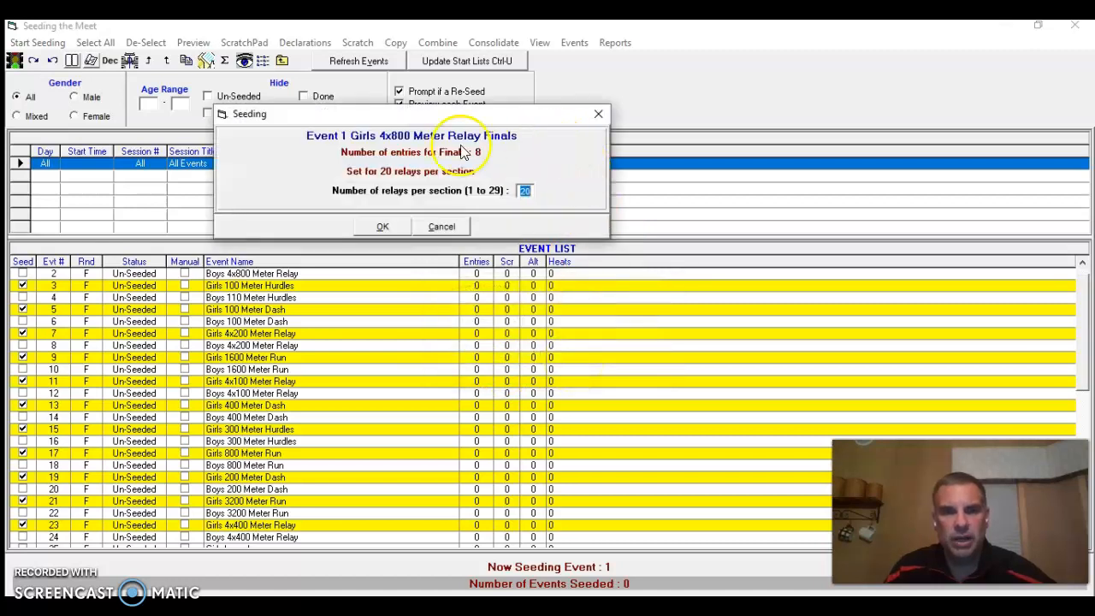
click(382, 229)
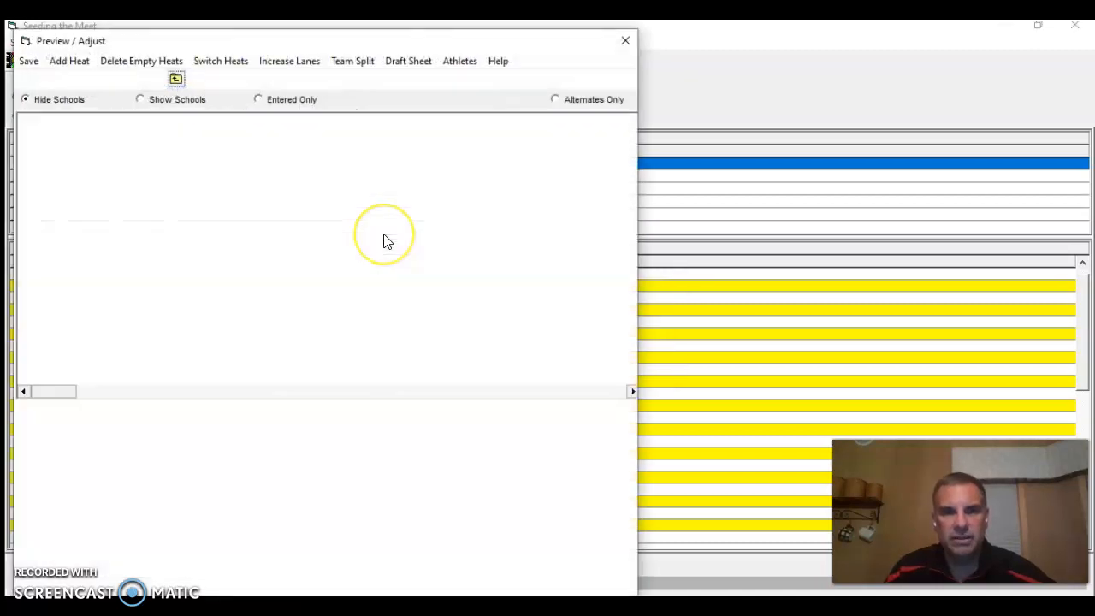
click(28, 61)
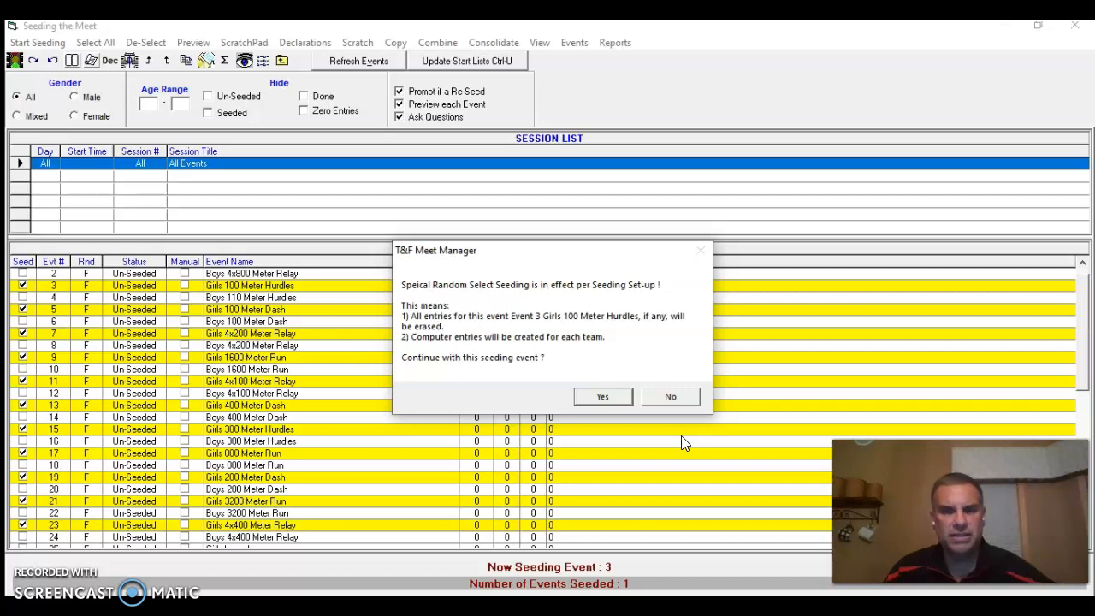
Seed the Girls 100 Meter Hurdles with 2 entries per team, no break points, 2 sections and no randomization, and split teammates across heats
click(600, 399)
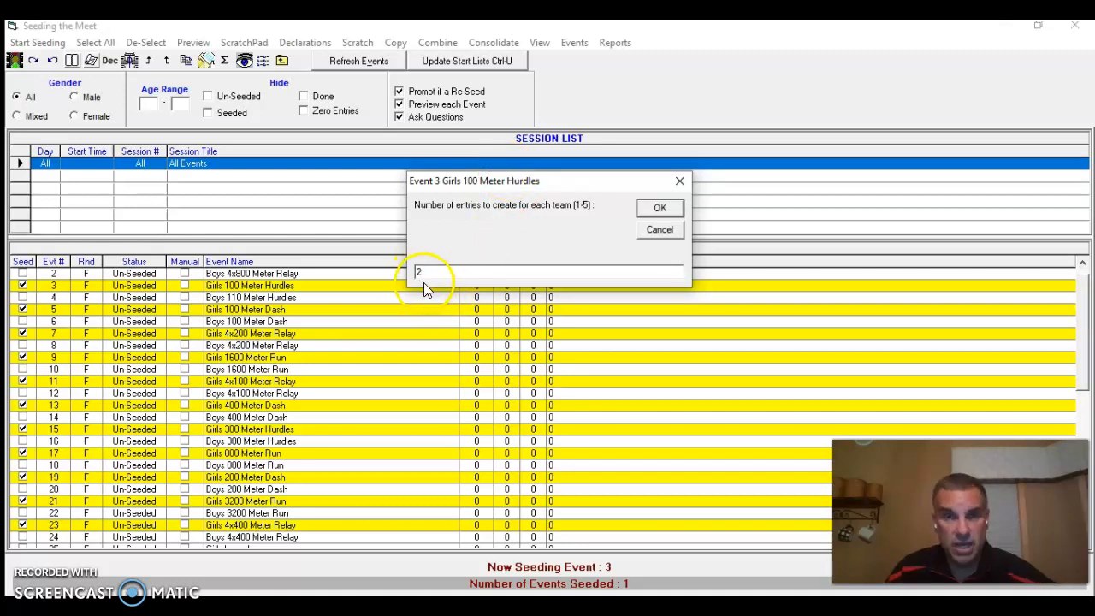
click(659, 211)
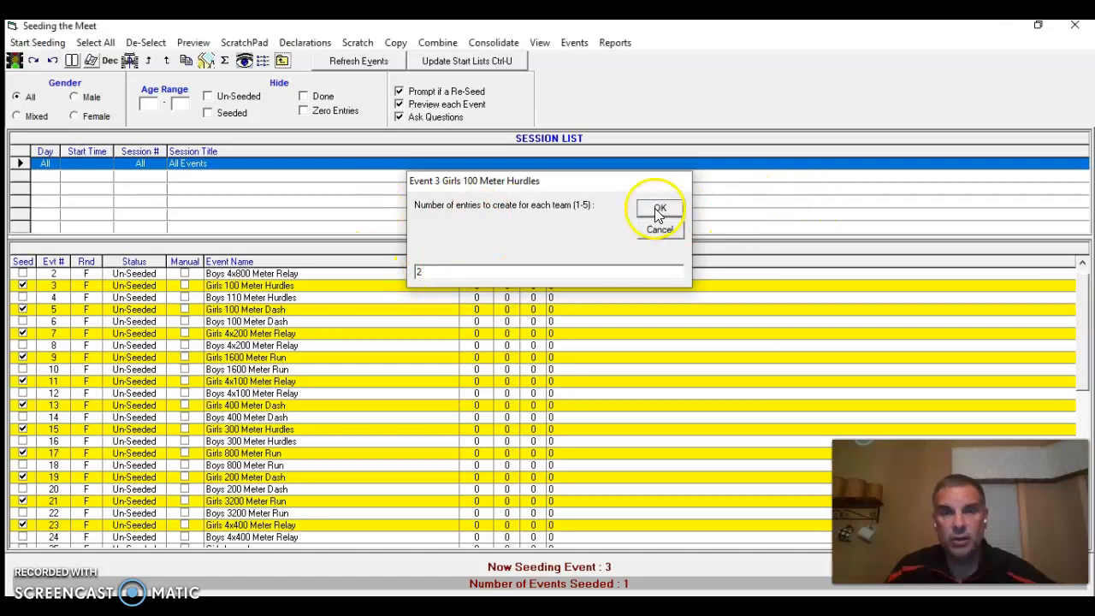
click(590, 361)
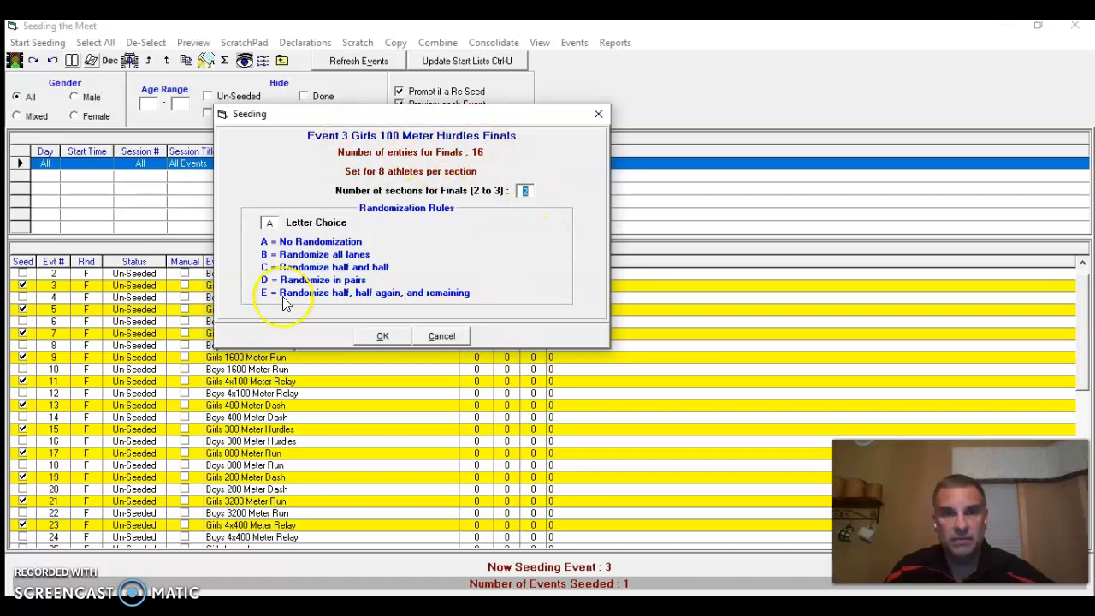
click(381, 337)
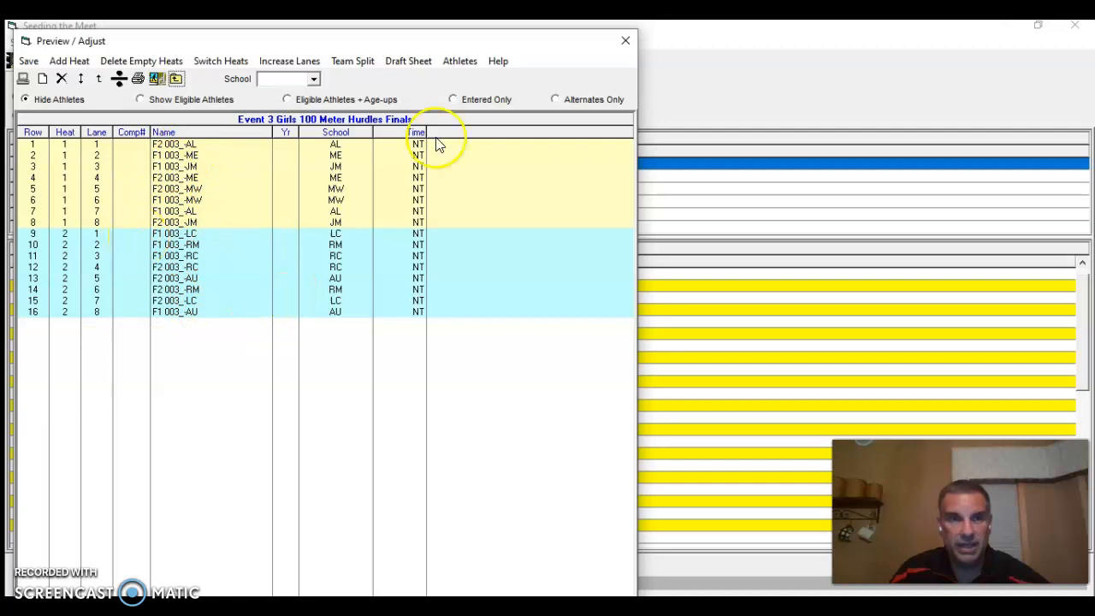
click(355, 61)
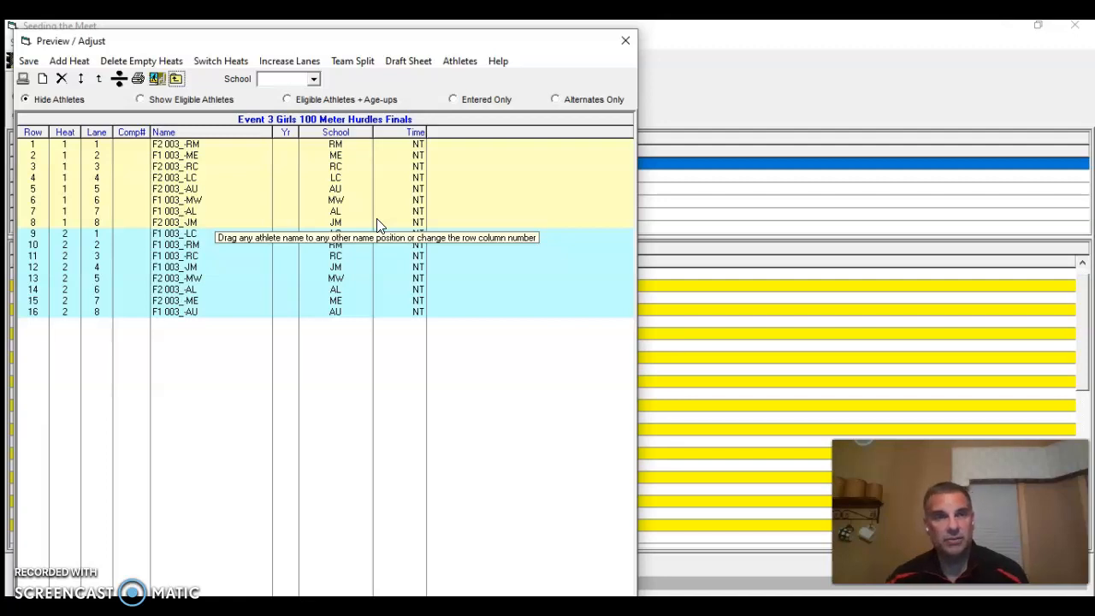
Save the Girls 100 Meter Hurdles heats and create 2 entries per team for the Girls 100 Meter Dash
click(33, 64)
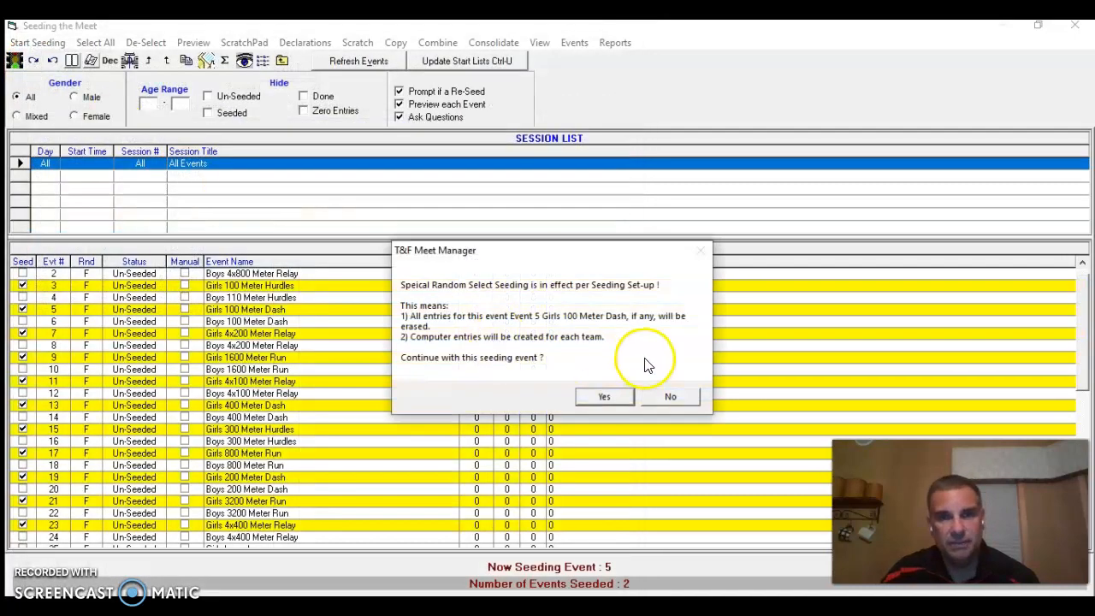
click(622, 397)
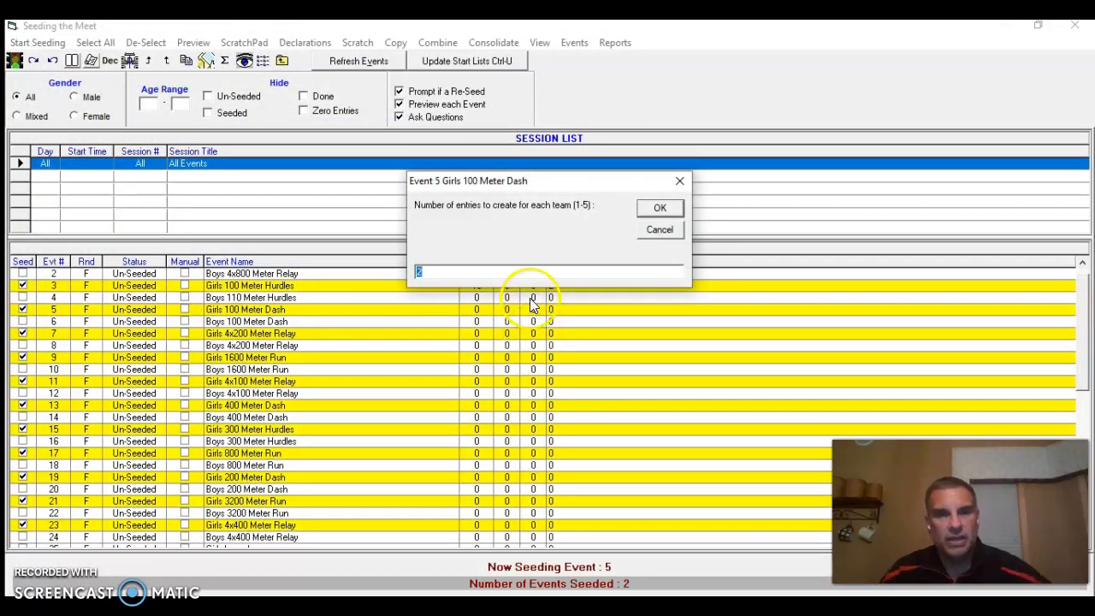
click(658, 209)
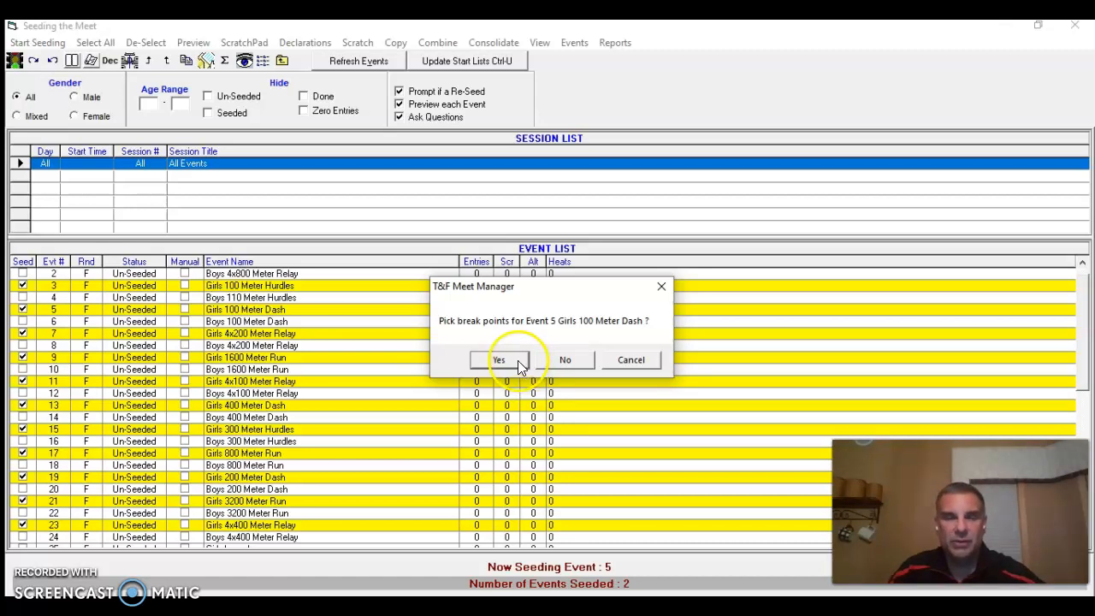
Choose to pick break points for the Girls 100 Meter Dash, marking rows 6 and 12, and save them
click(505, 360)
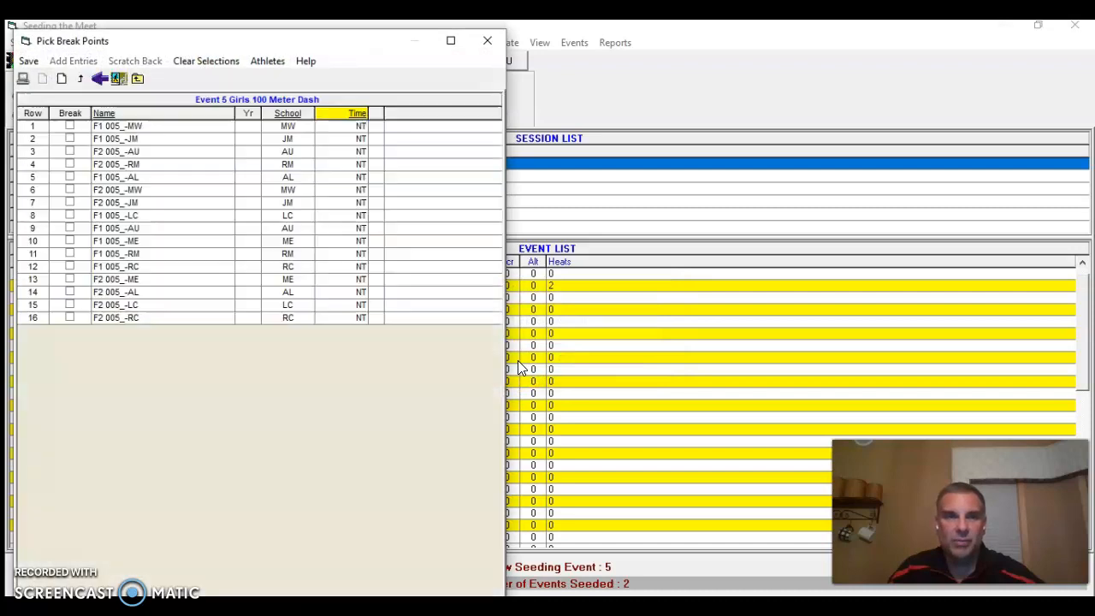
drag(386, 49, 680, 38)
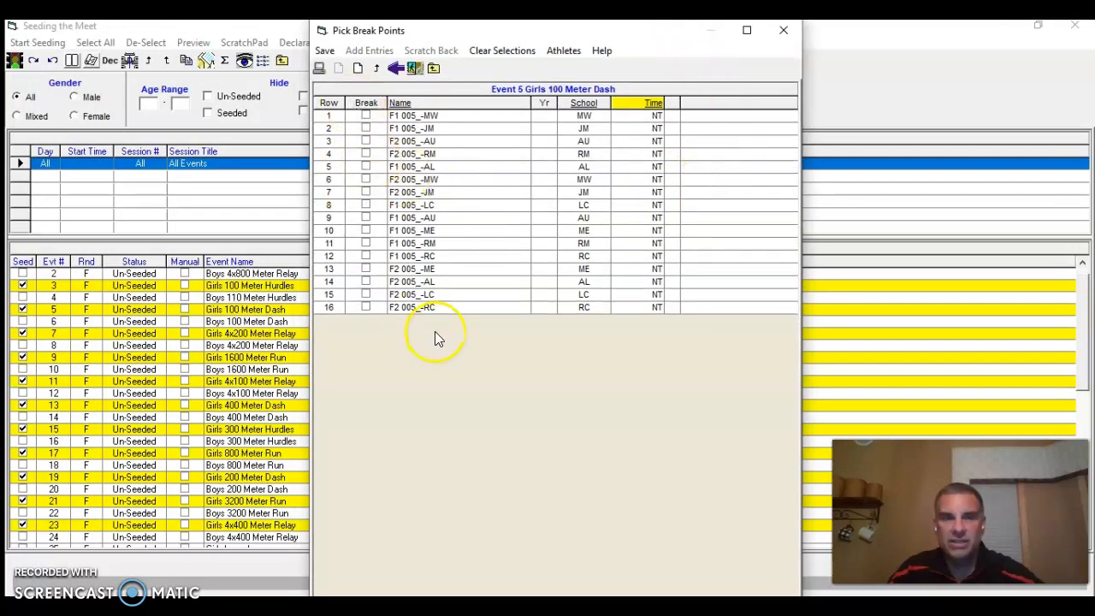
click(365, 180)
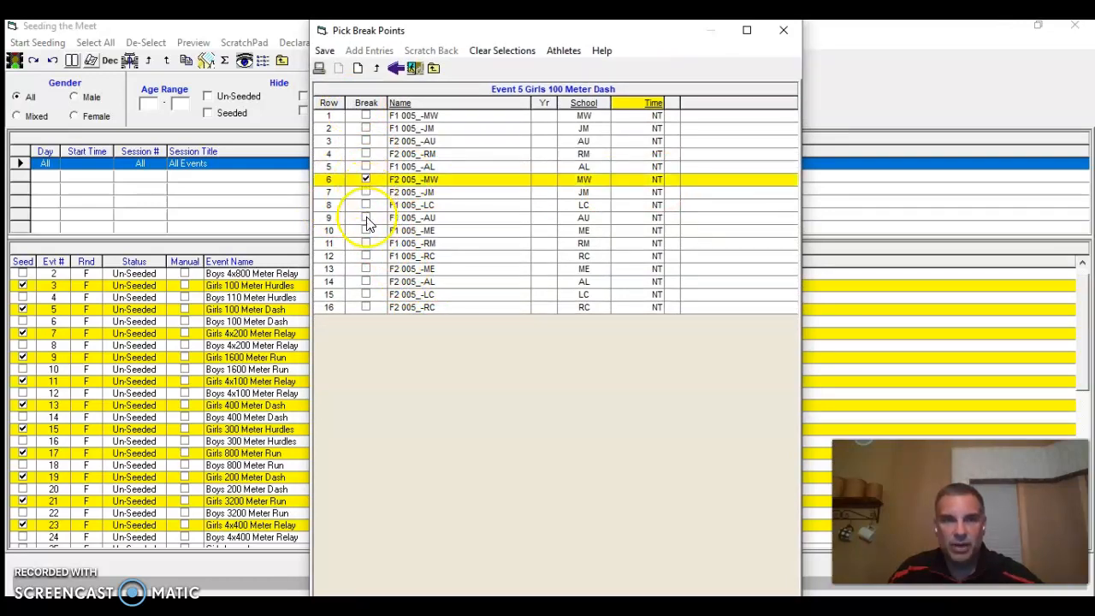
click(366, 255)
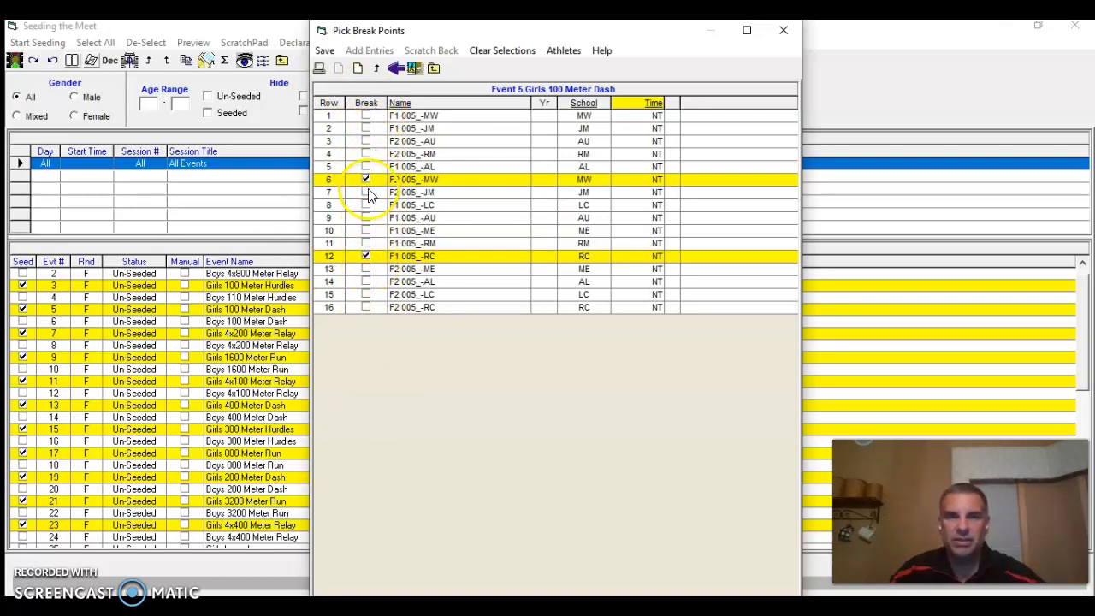
click(325, 51)
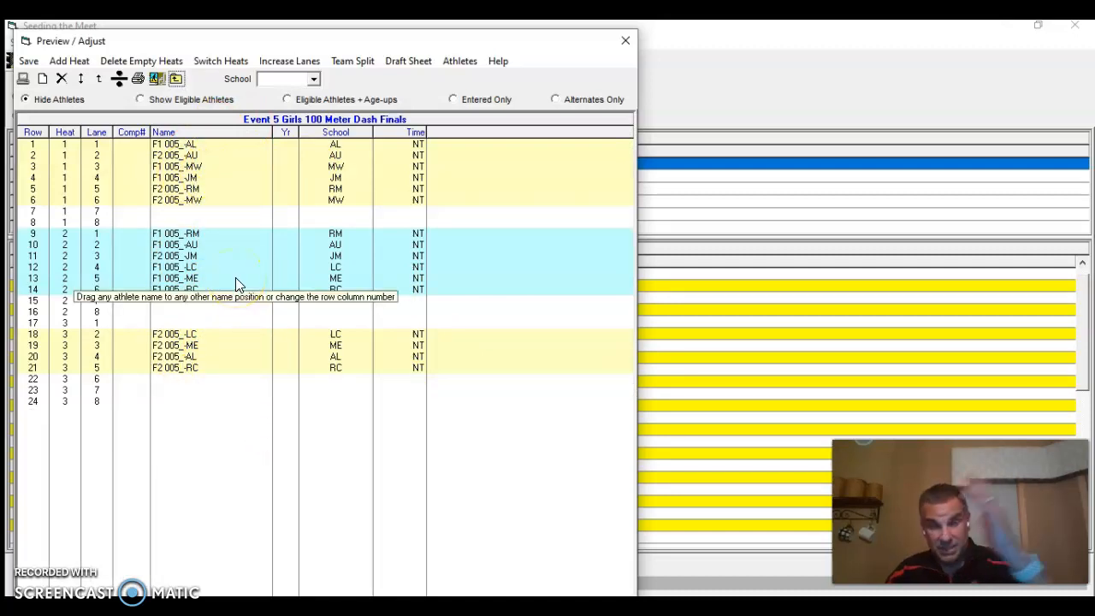
Split teammates across the Girls 100 Meter Dash heats and save the event
click(316, 63)
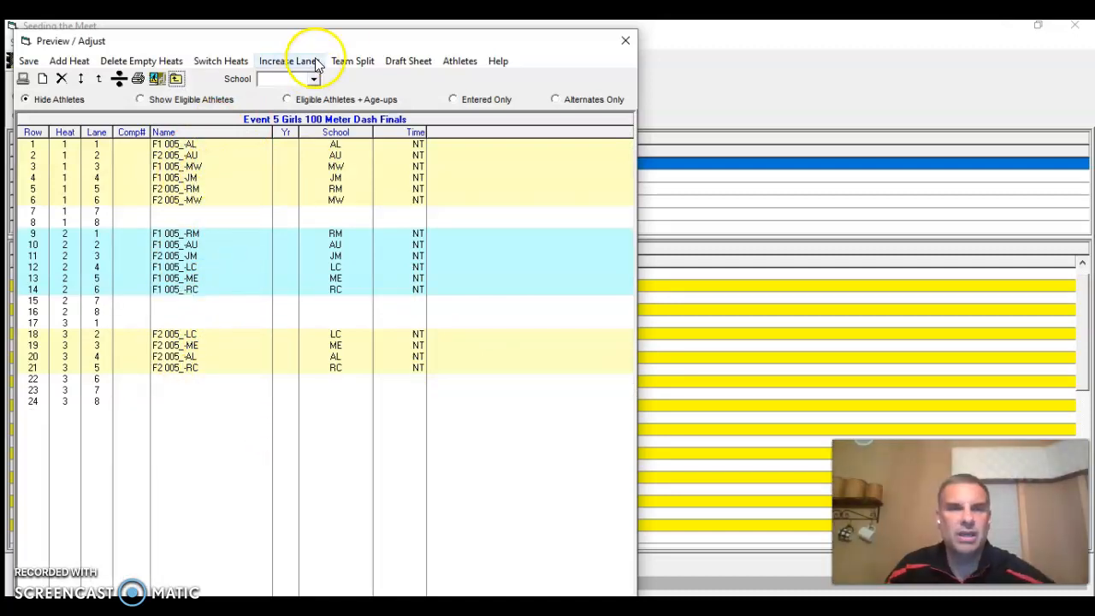
click(351, 63)
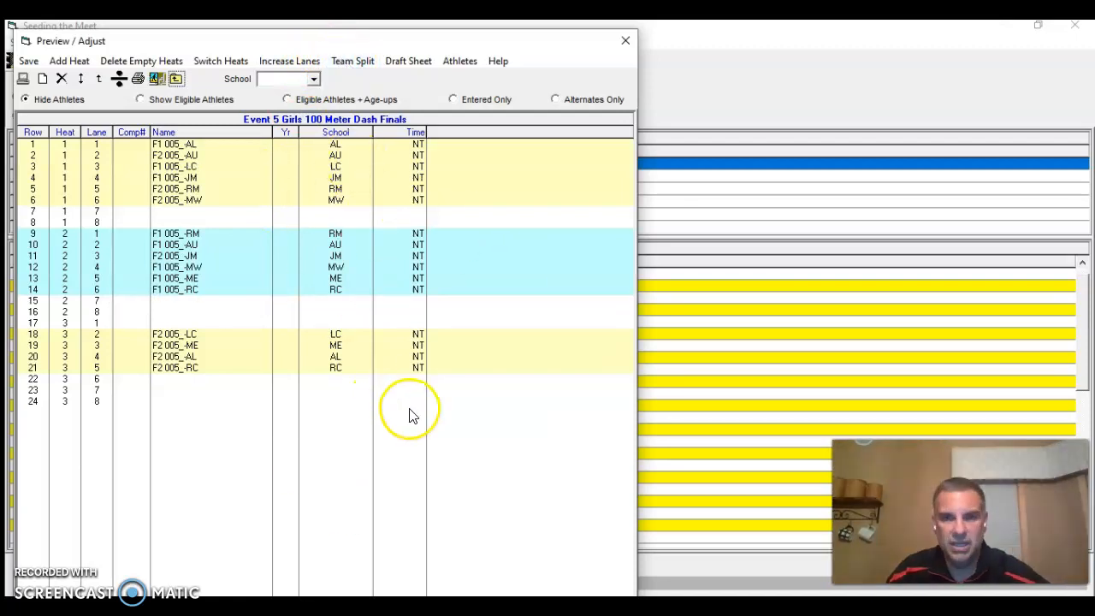
click(36, 58)
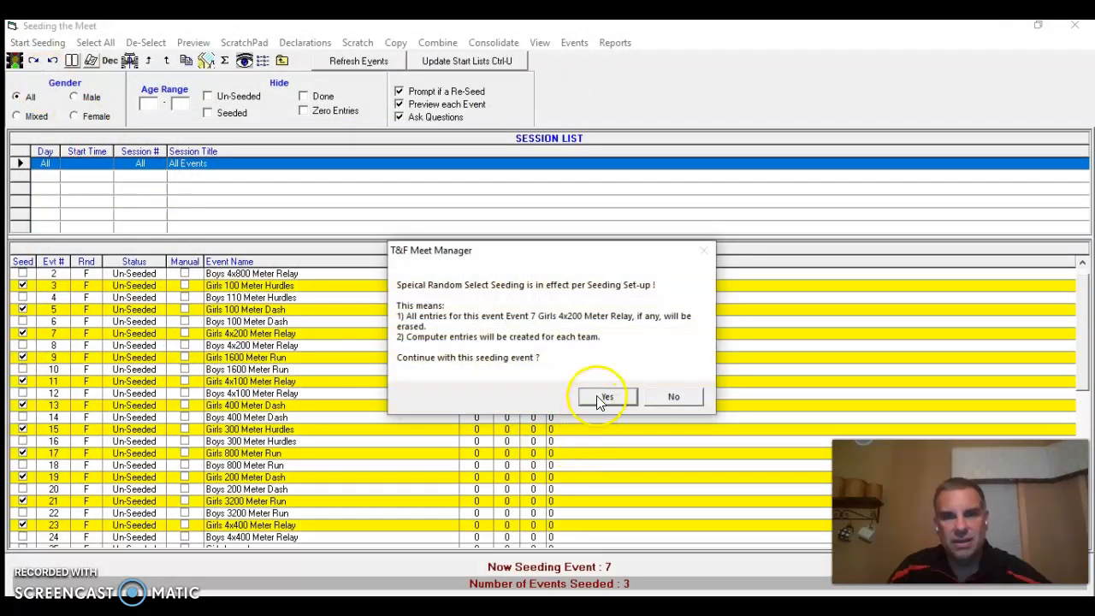
Seed the Girls 4x200 Meter Relay without break points, accepting the preset section settings, and save it
click(604, 397)
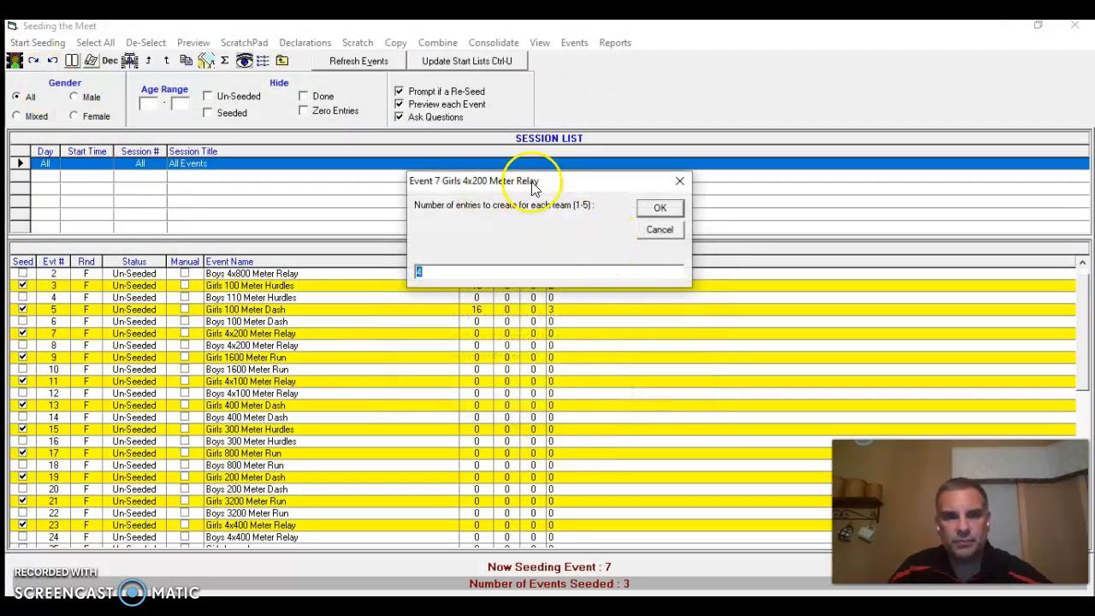
click(660, 208)
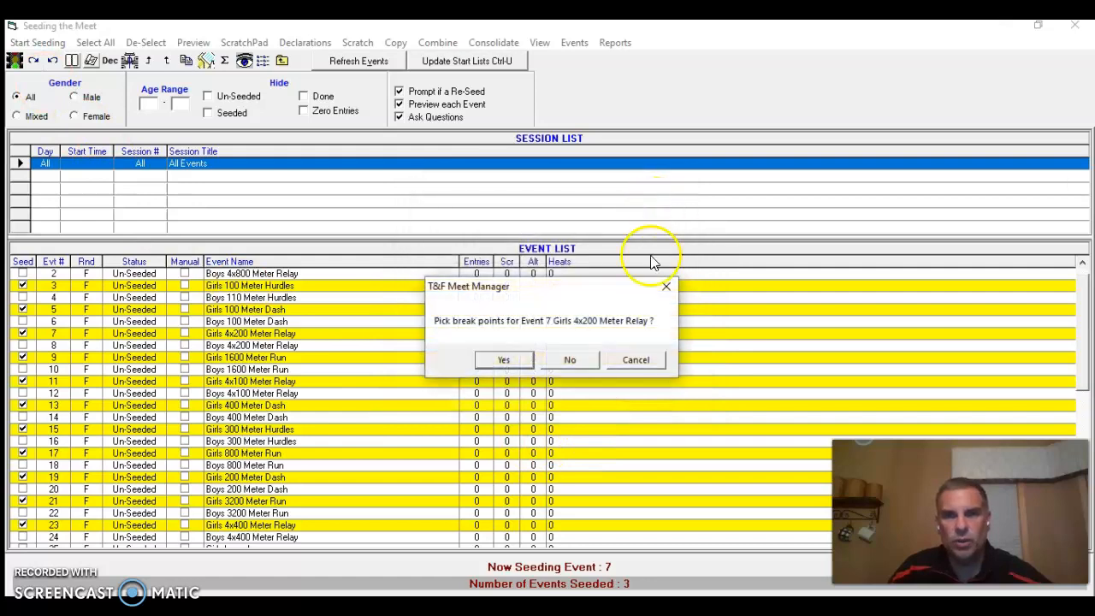
click(583, 360)
click(411, 336)
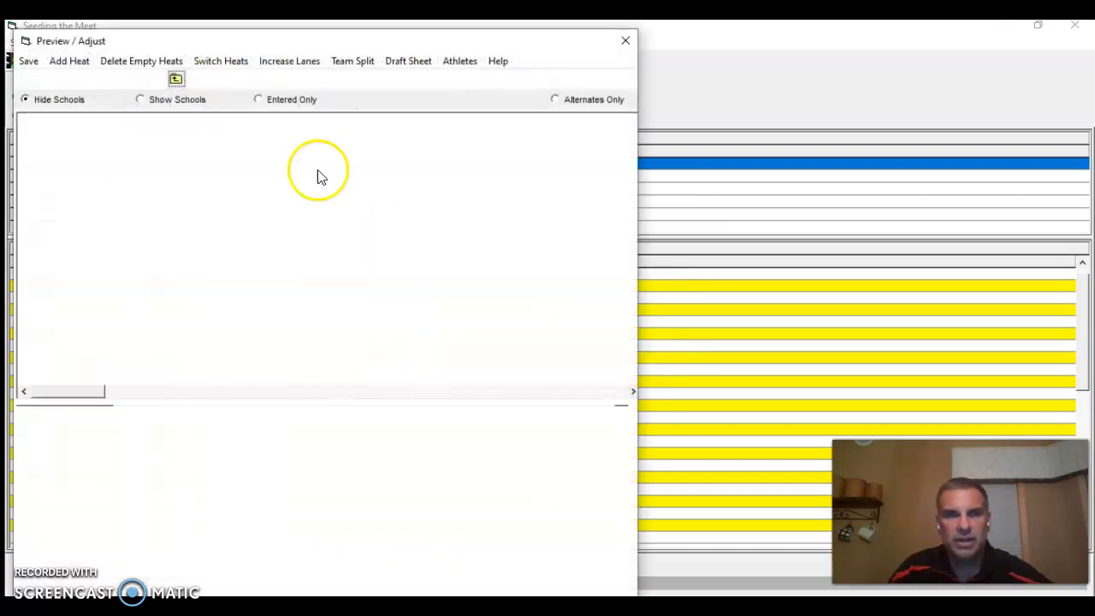
click(28, 61)
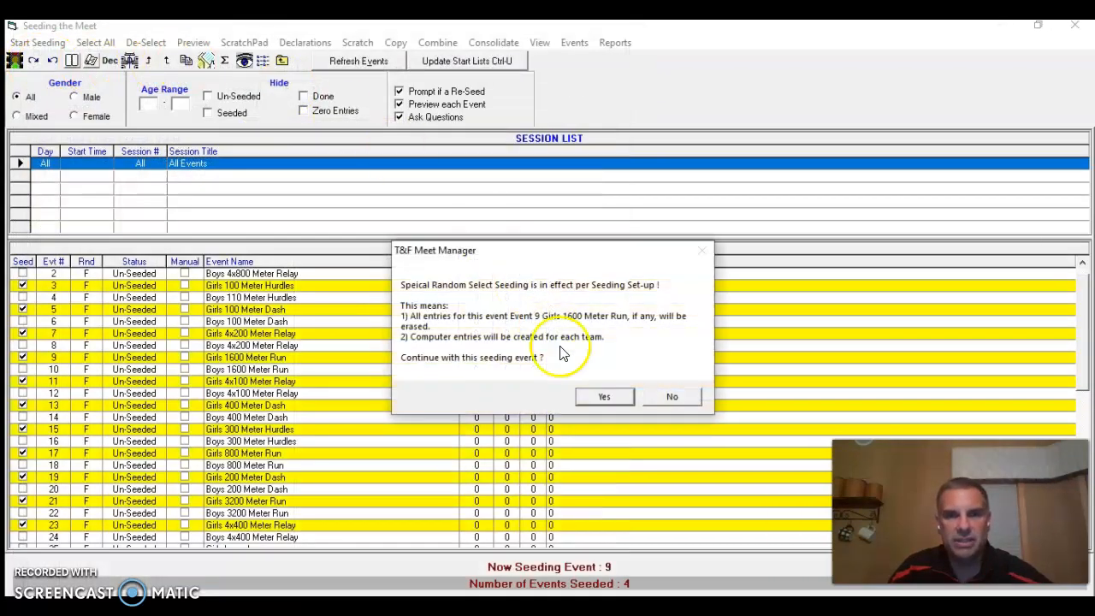
Seed the Girls 1600 Meter Run with 2 entries per team, no break points and 30 athletes per section, and save it
click(599, 398)
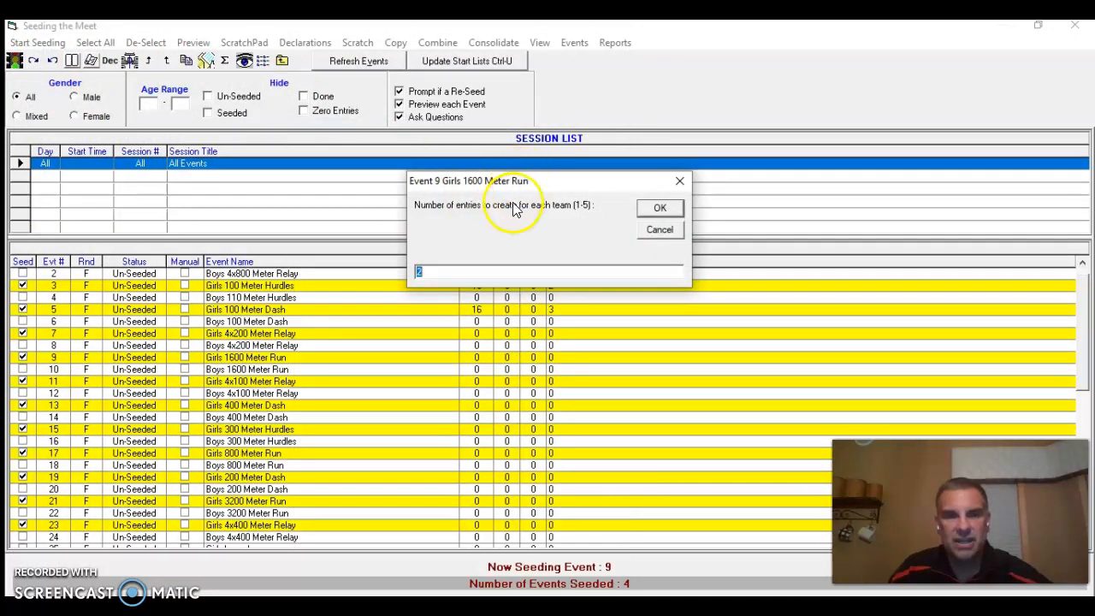
click(661, 209)
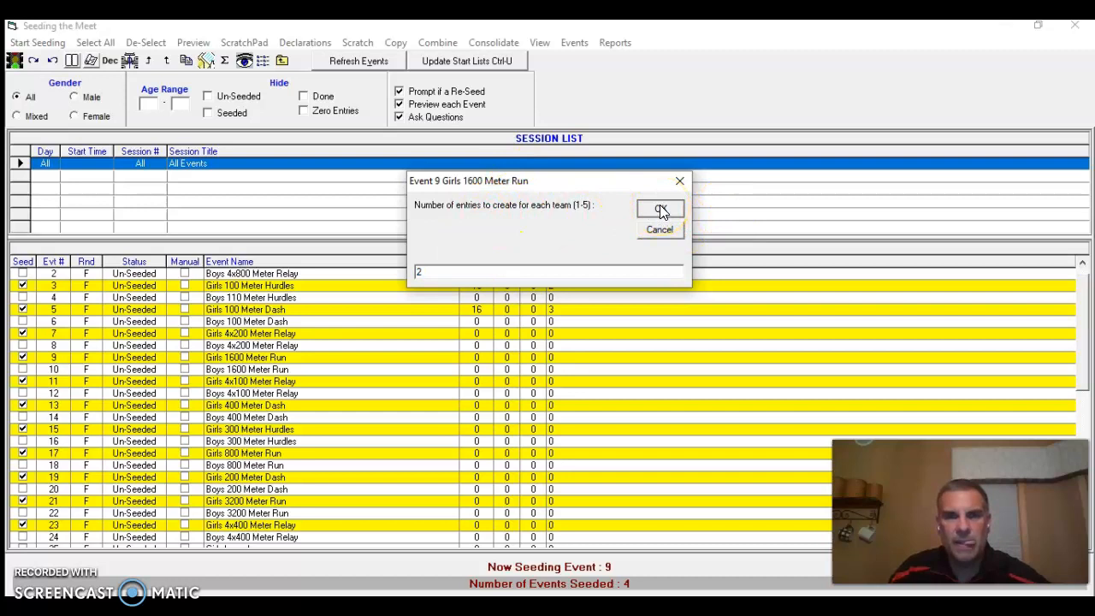
click(576, 363)
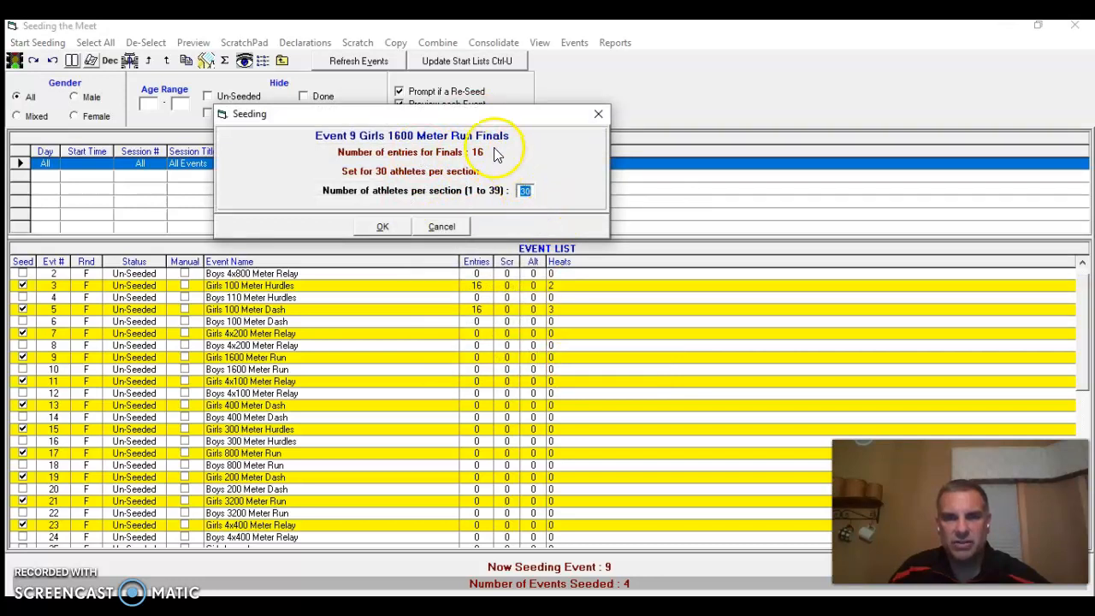
click(385, 226)
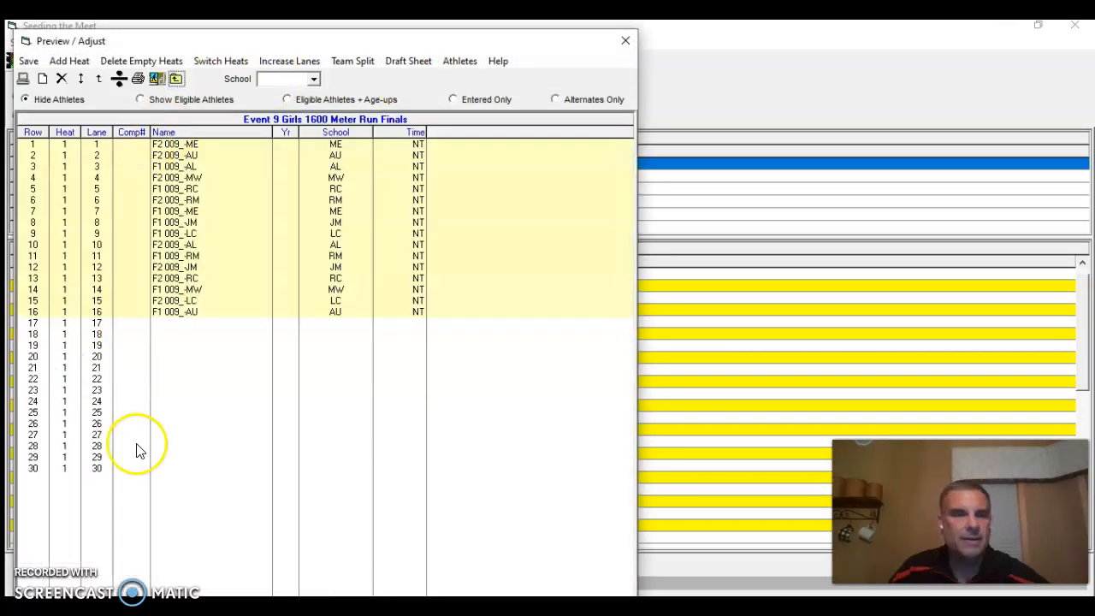
click(27, 63)
Seed the Girls 4x100 Meter Relay with 1 entry per team, no break points, 1 section and no randomization, and save it
click(587, 390)
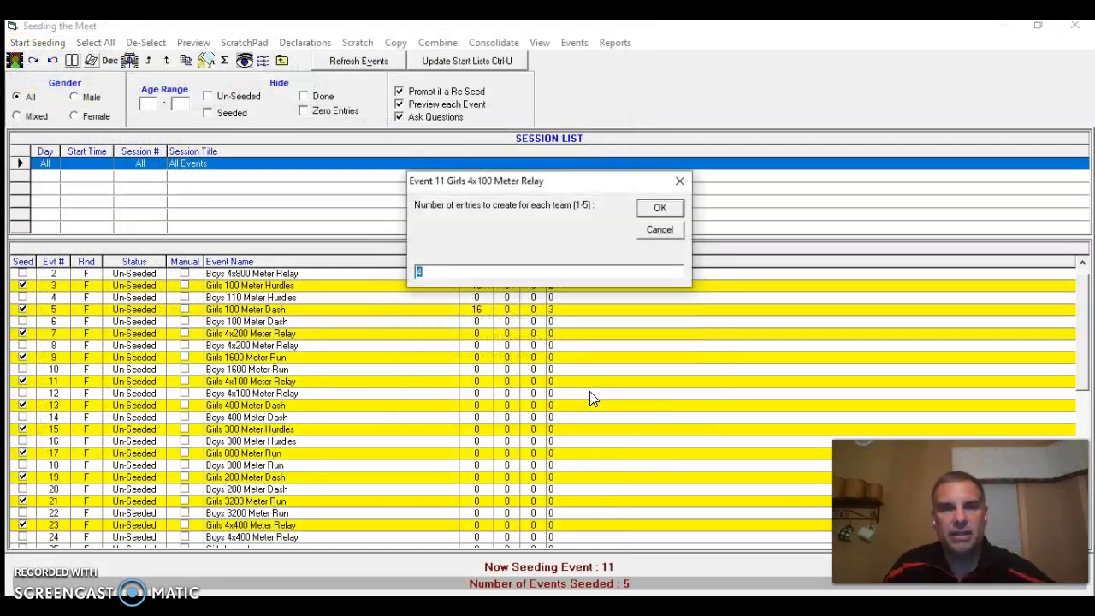
text(1)
click(492, 274)
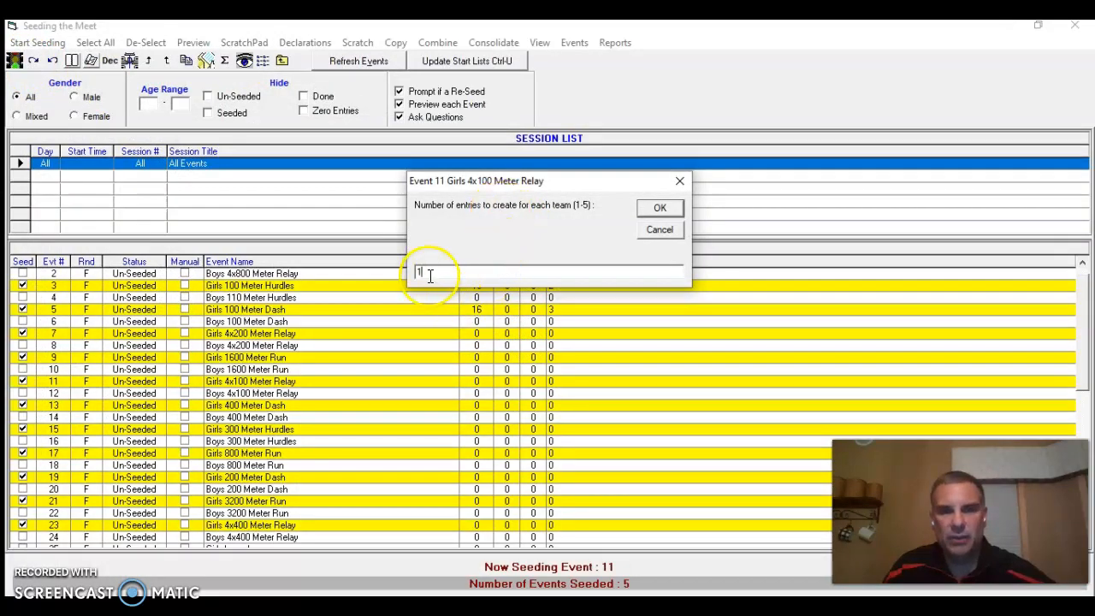
click(660, 208)
click(585, 356)
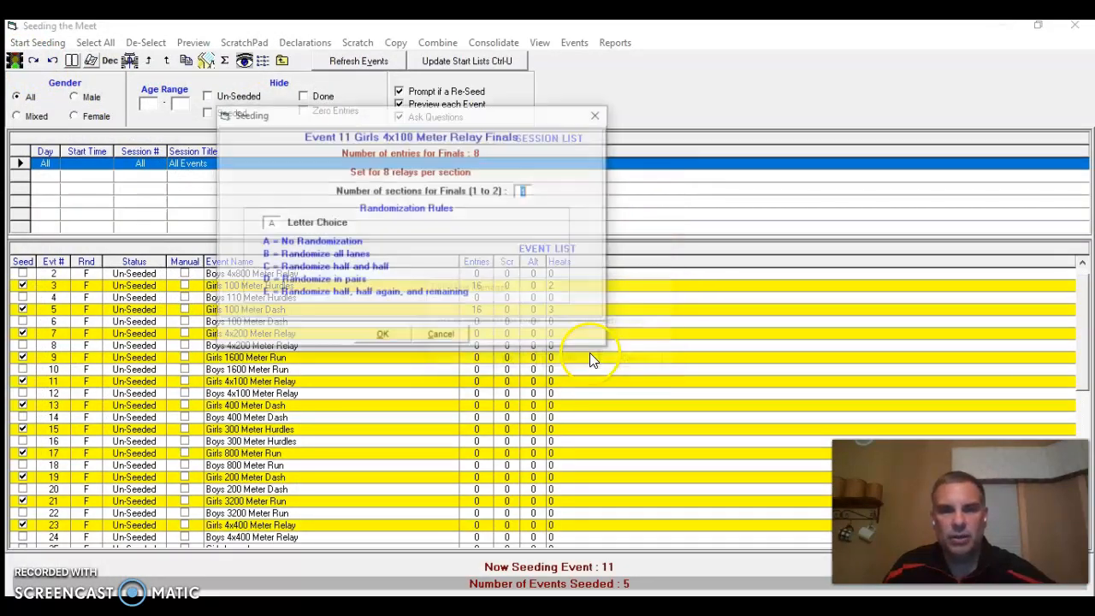
click(383, 334)
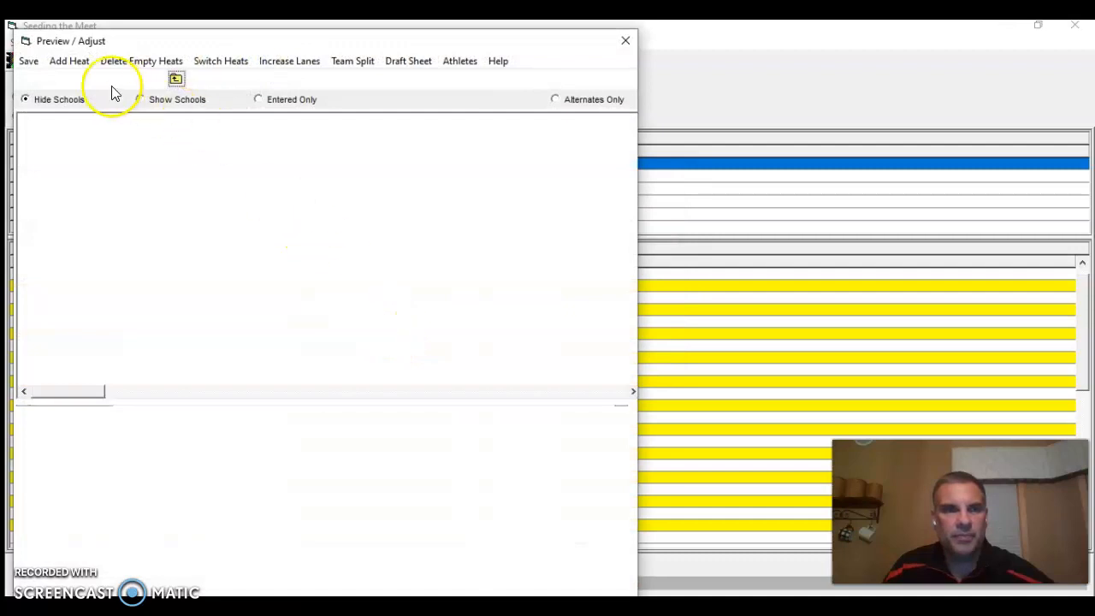
click(28, 60)
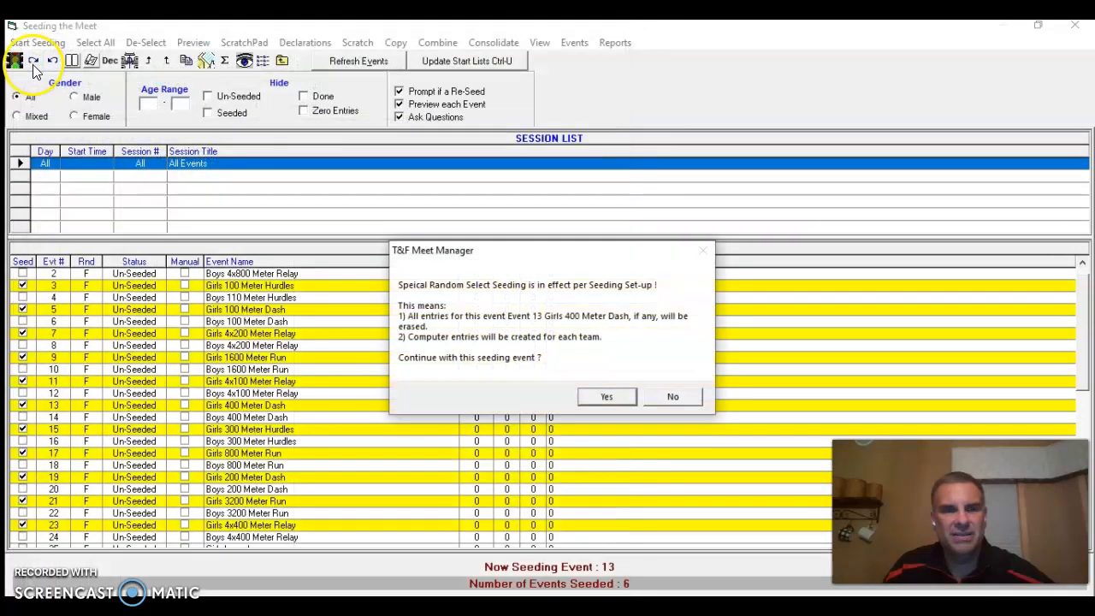
Seed the Girls 400 Meter Dash with 2 entries per team, no break points, 2 sections and no randomization, and save it
click(605, 398)
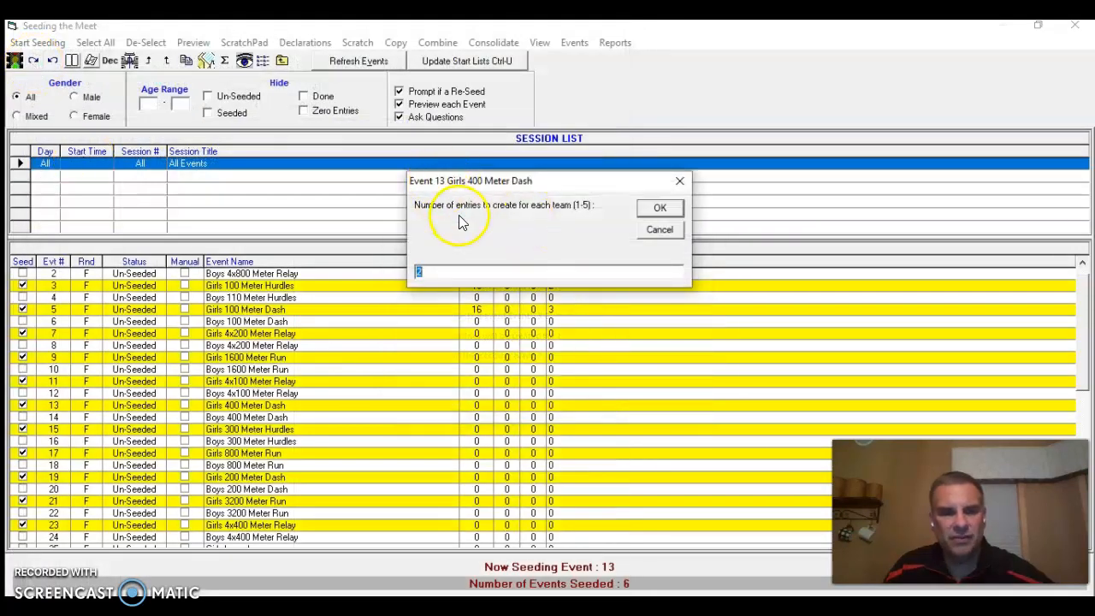
click(658, 209)
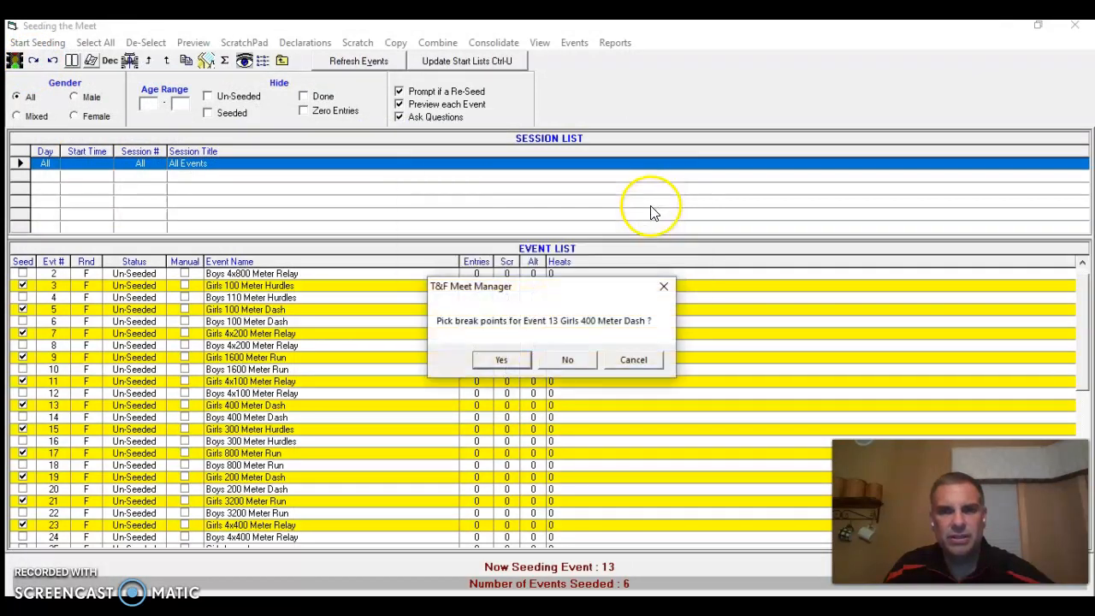
click(570, 359)
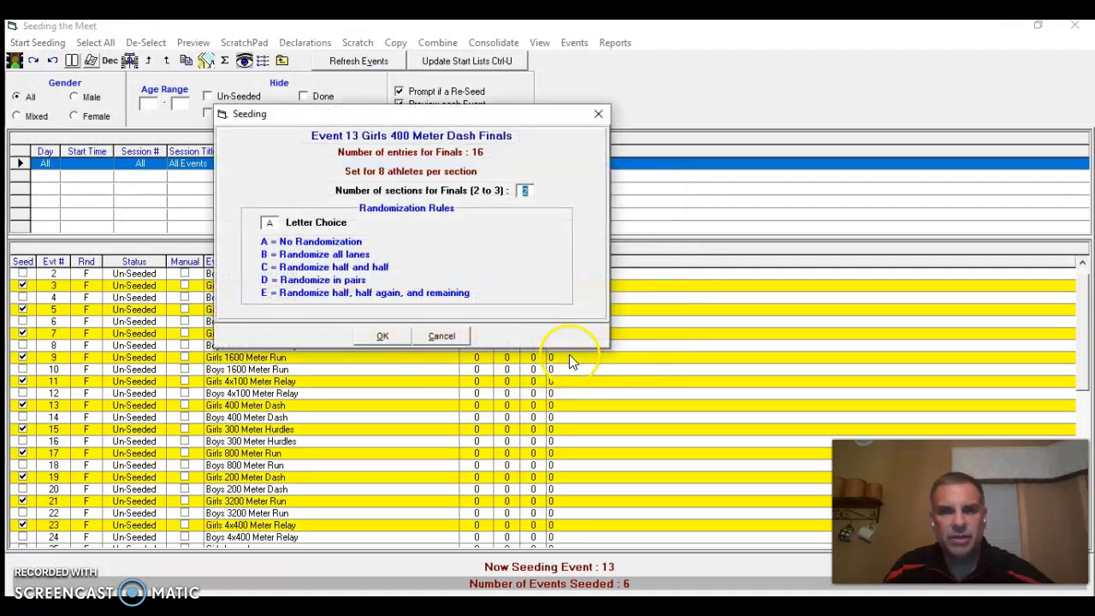
click(383, 336)
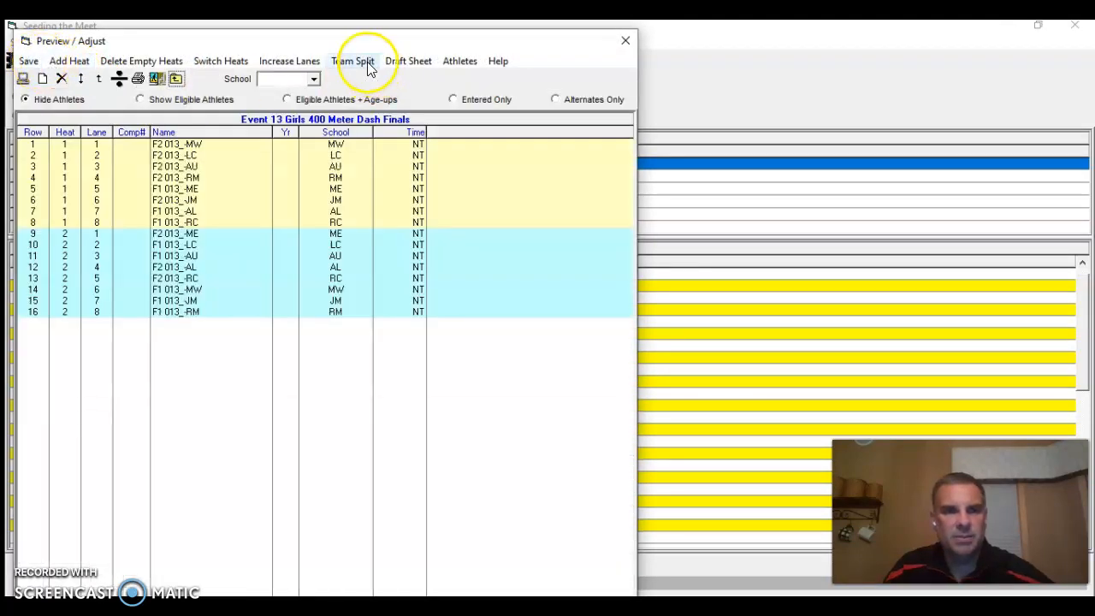
click(29, 62)
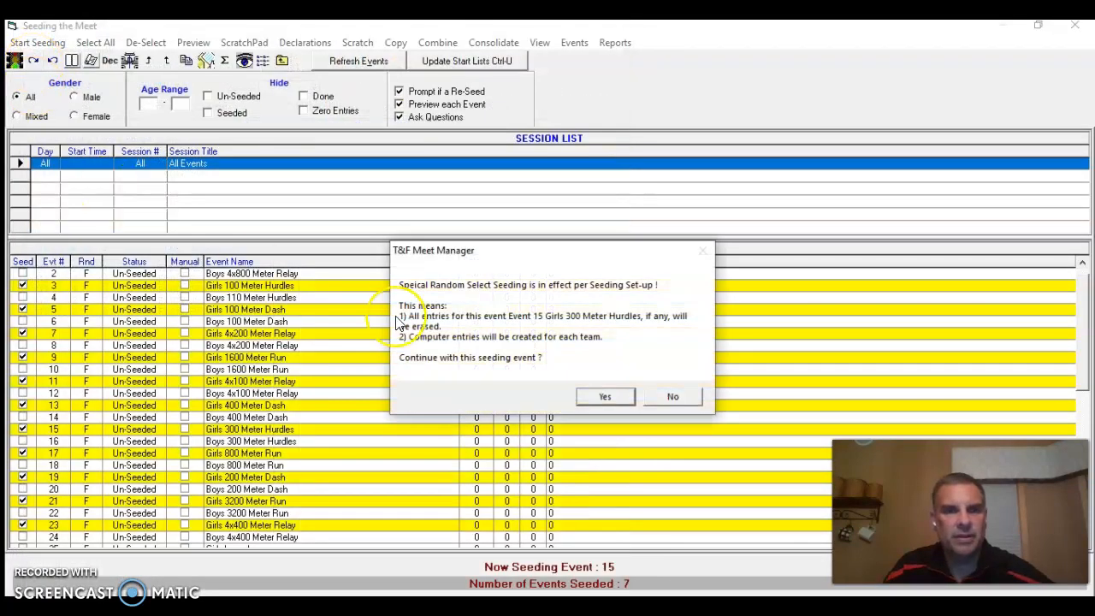
Seed the Girls 300 Meter Hurdles with 2 entries per team, no break points, 2 sections and no randomization, and save it
click(607, 397)
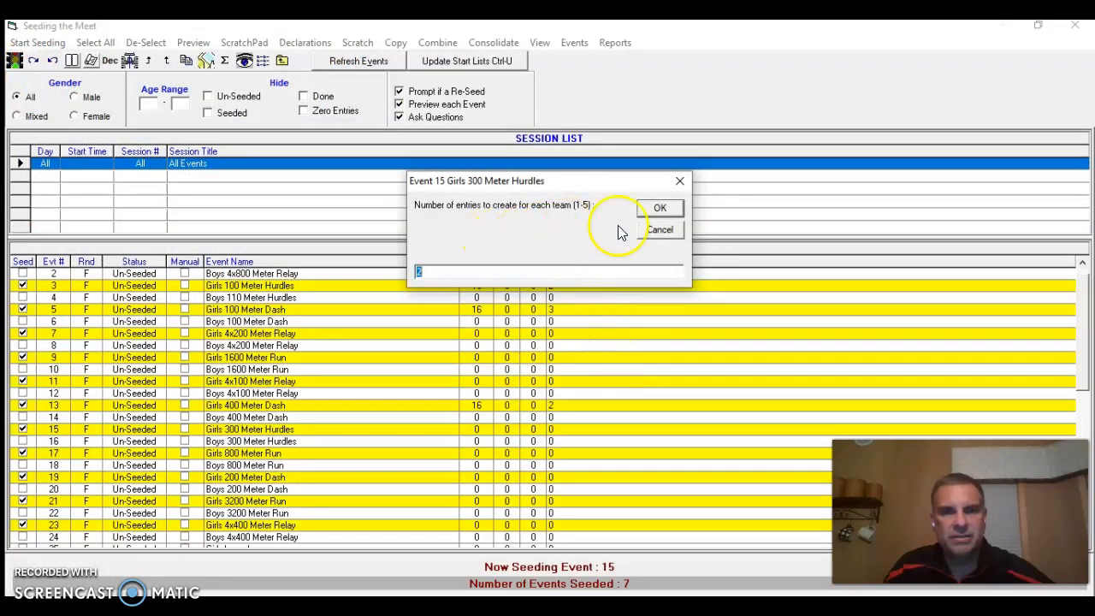
click(660, 208)
click(580, 358)
click(380, 336)
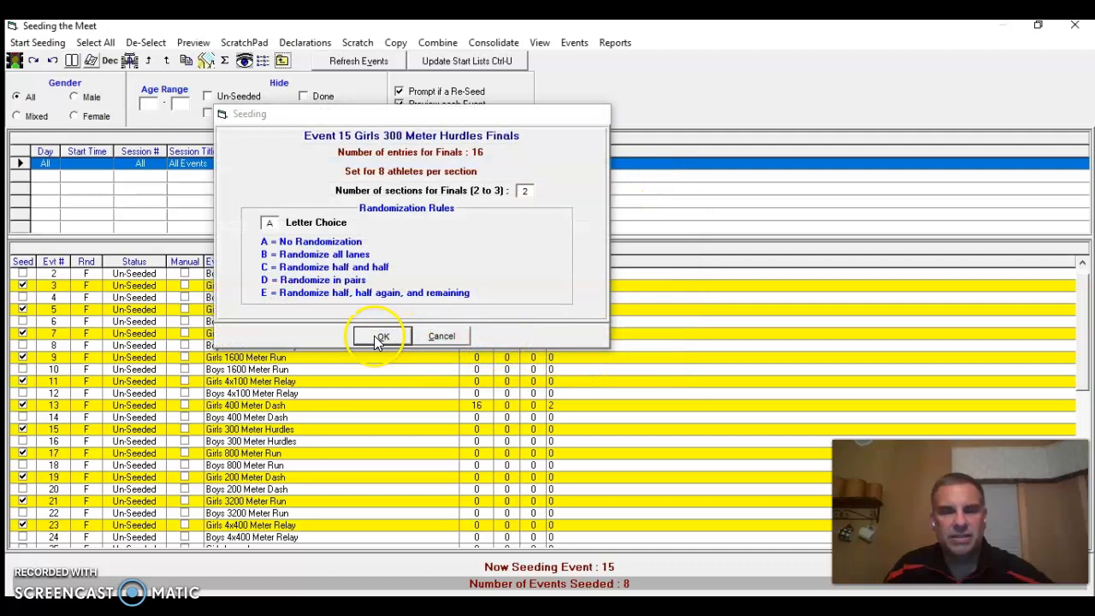
drag(208, 41, 463, 34)
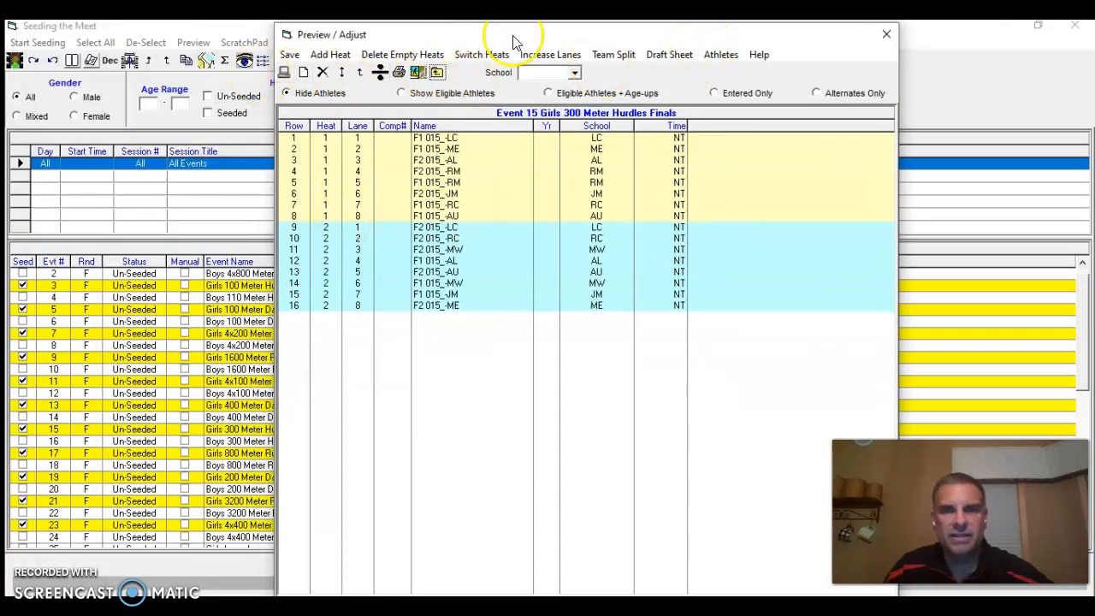
click(289, 56)
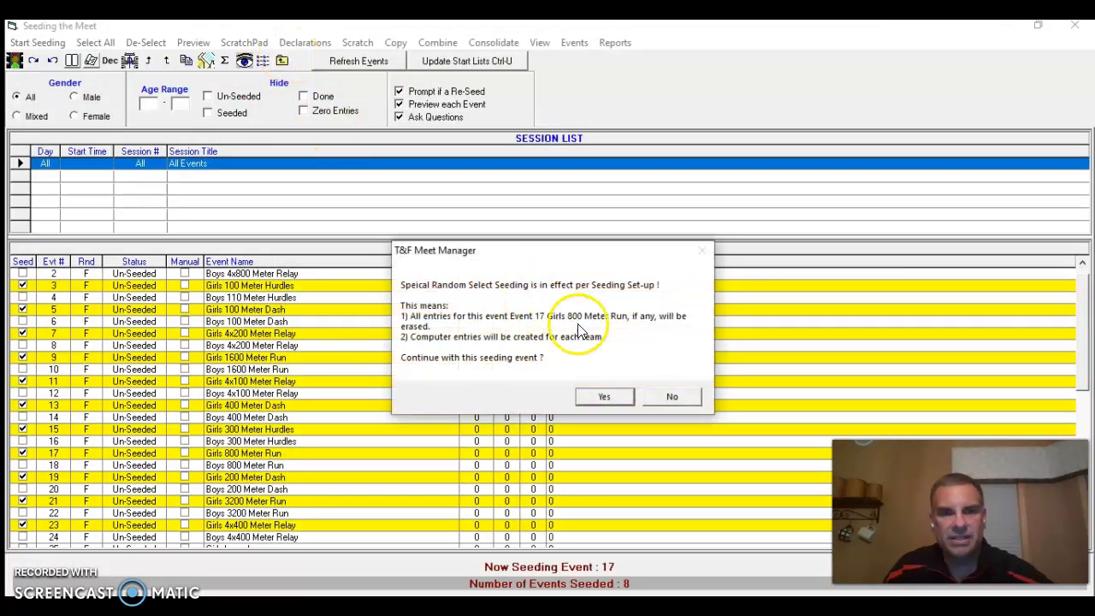
Seed the Girls 800 Meter Run with 2 entries per team and 8 athletes per section, apply Team Split, and save it
click(605, 397)
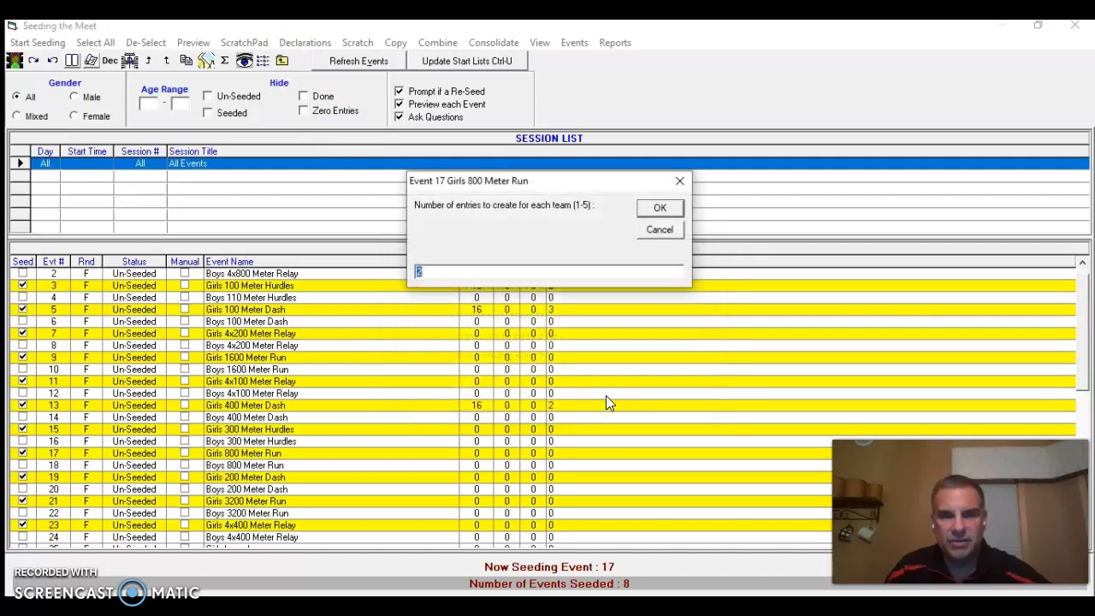
click(661, 210)
click(387, 227)
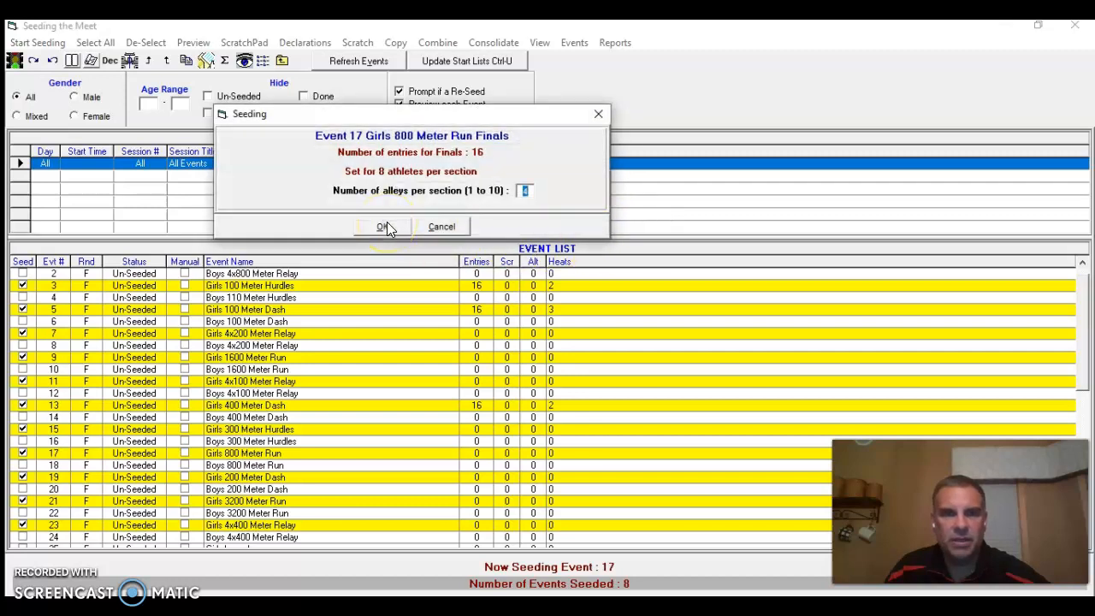
click(385, 227)
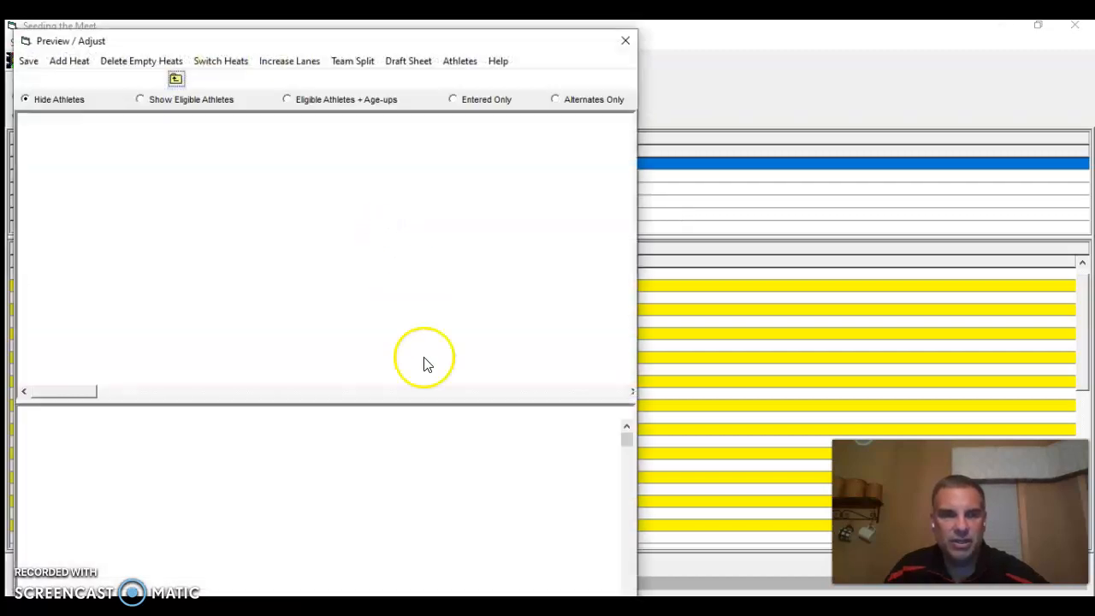
click(355, 62)
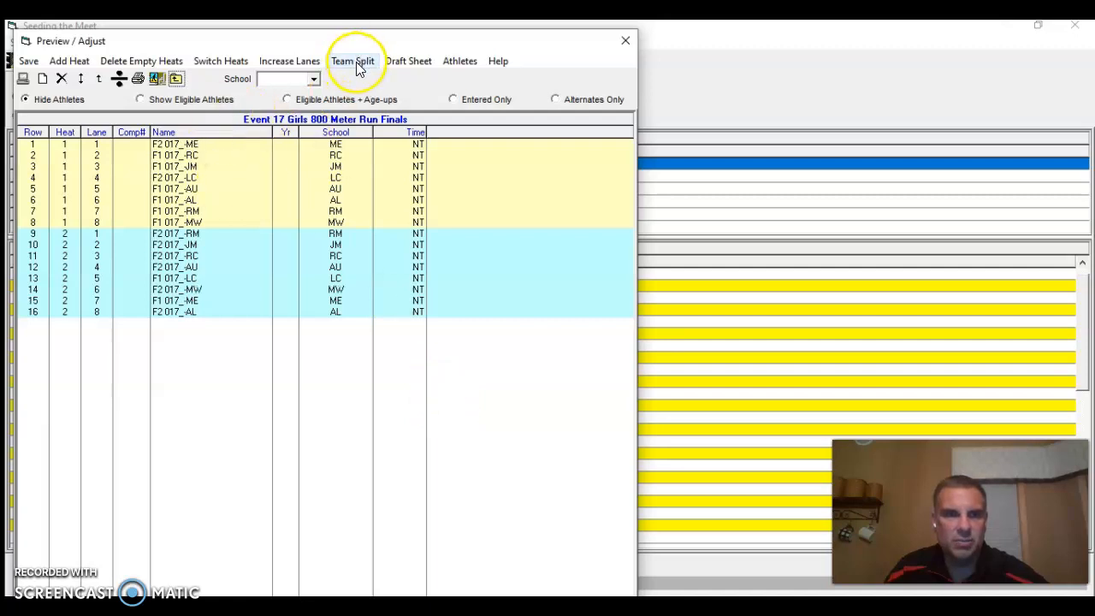
click(30, 64)
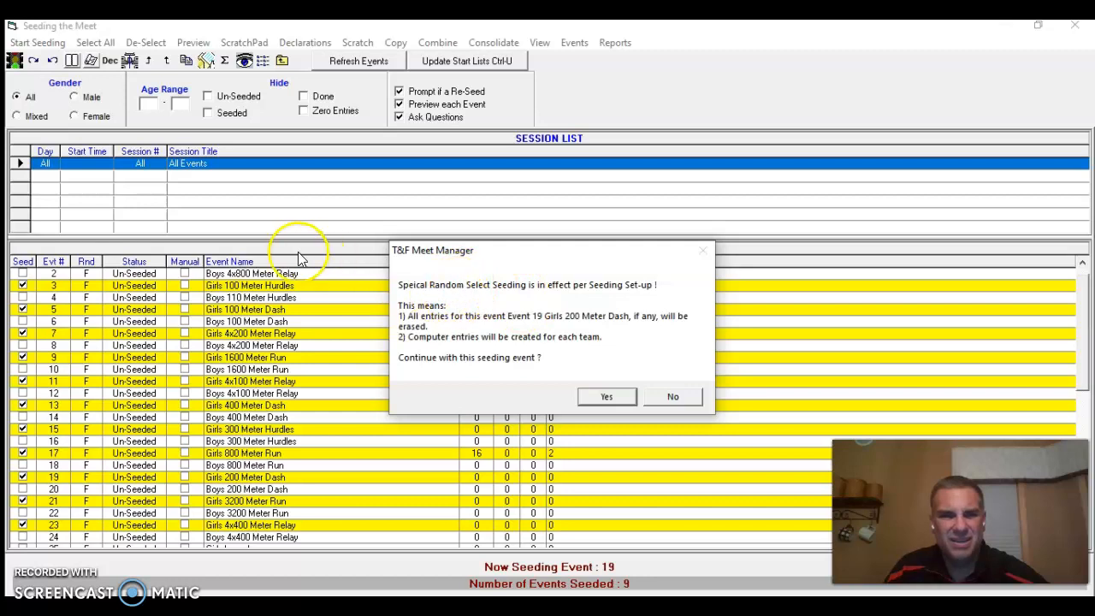
Seed the Girls 200 Meter Dash with 2 entries per team and break points at rows 5 and 10, apply Team Split, and save it
click(601, 397)
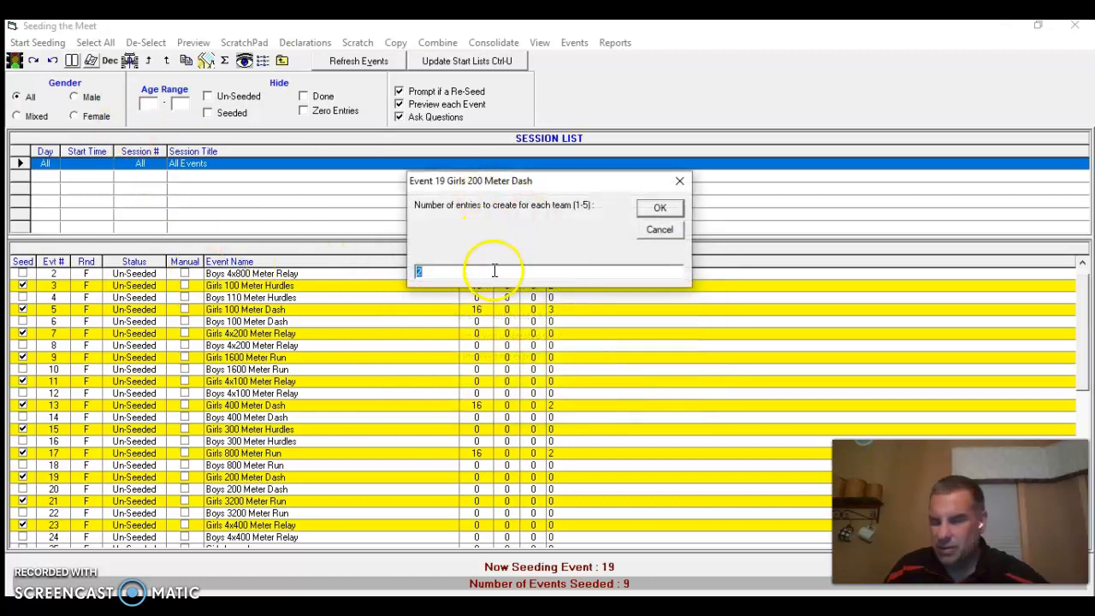
click(655, 206)
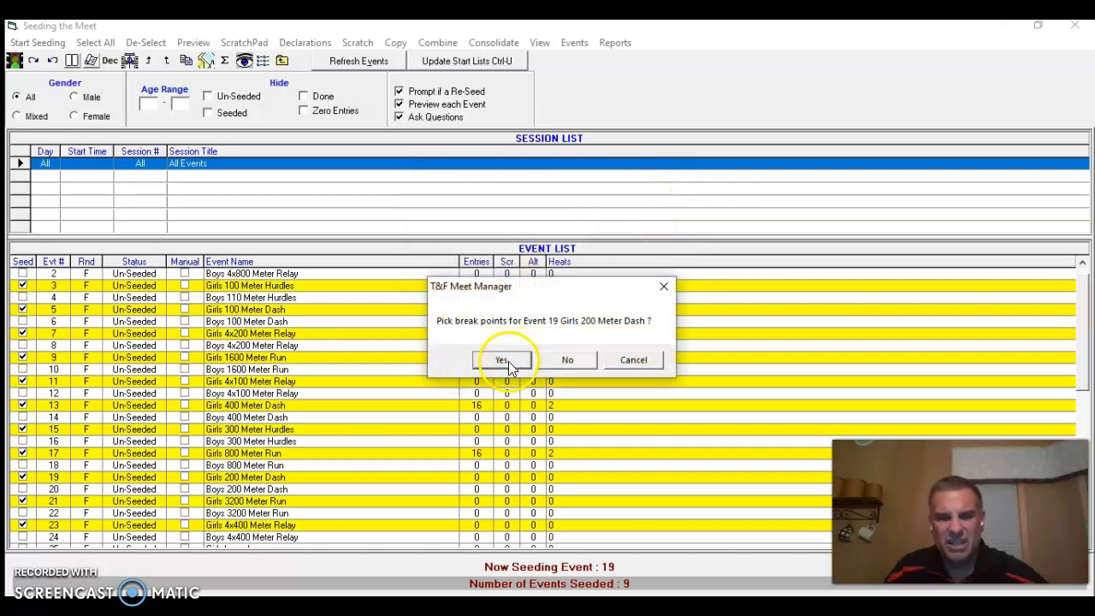
click(503, 360)
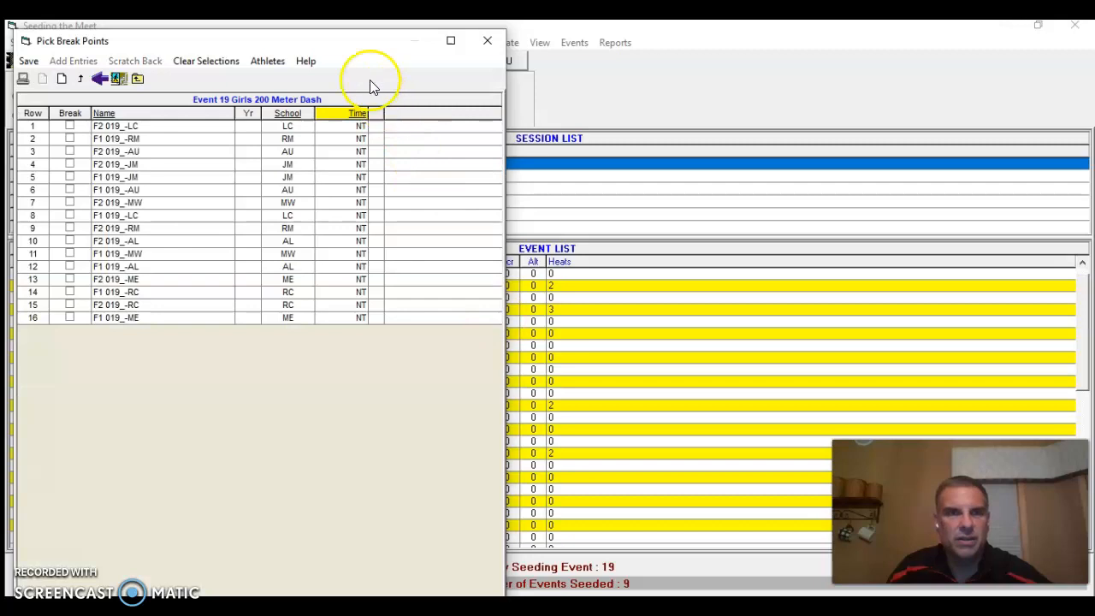
drag(315, 43, 558, 35)
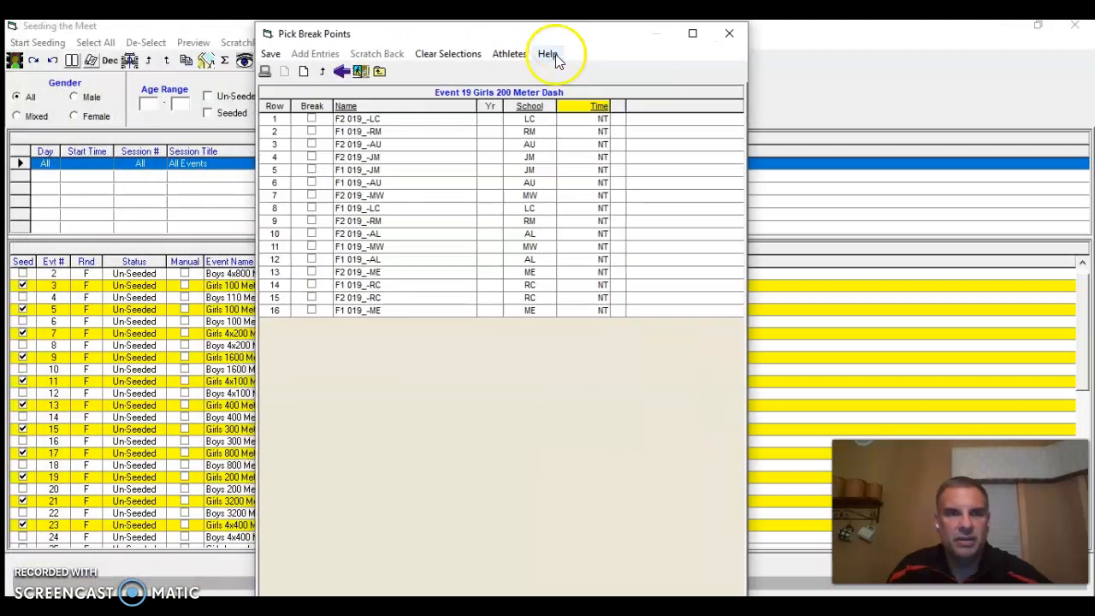
click(312, 170)
click(311, 236)
click(312, 236)
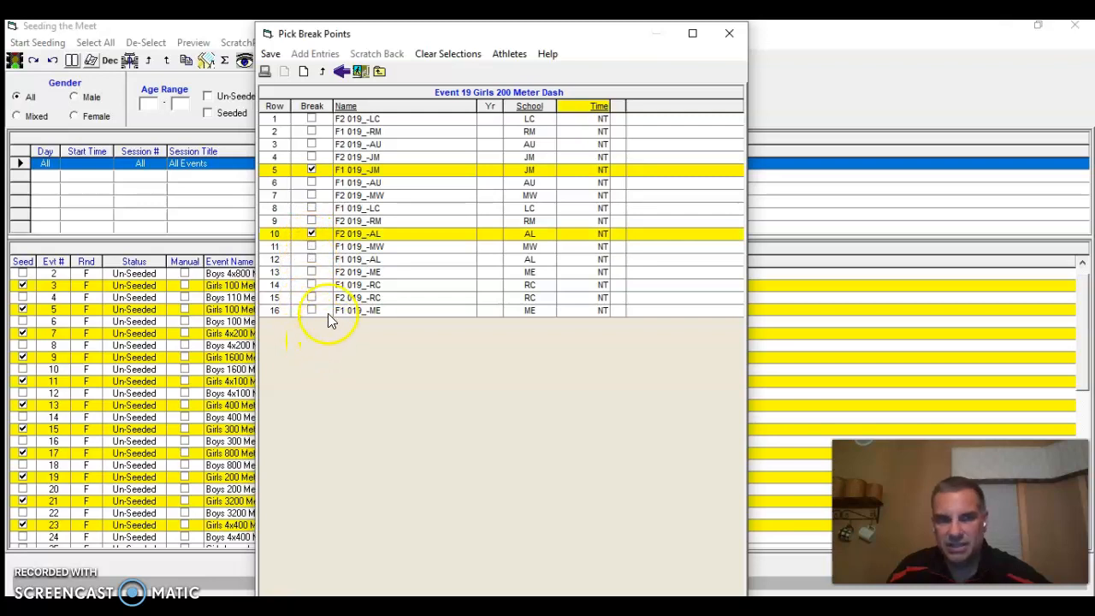
click(270, 55)
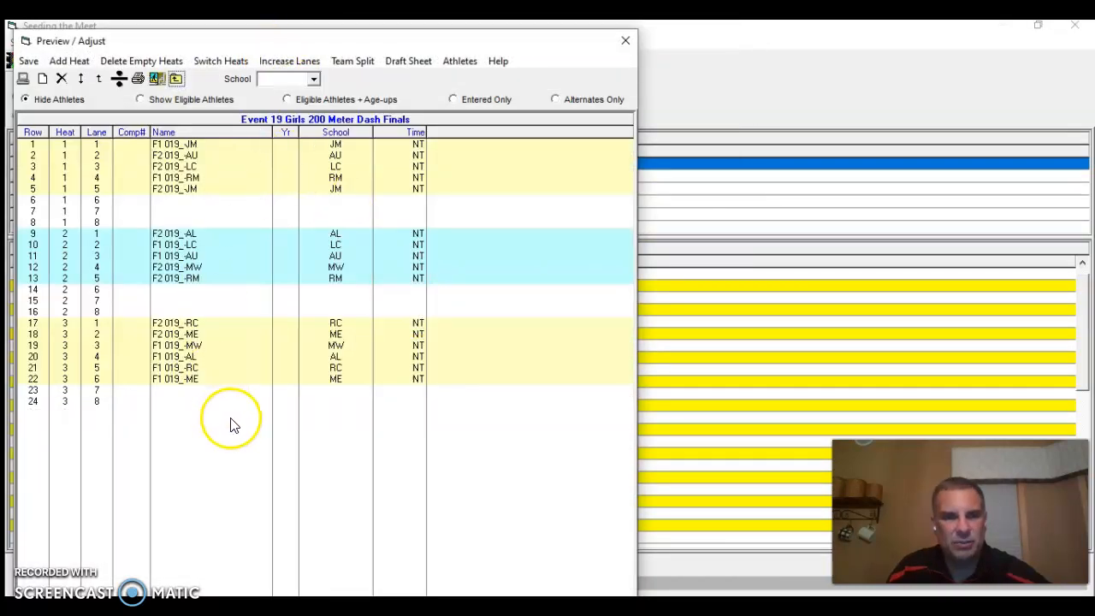
click(362, 63)
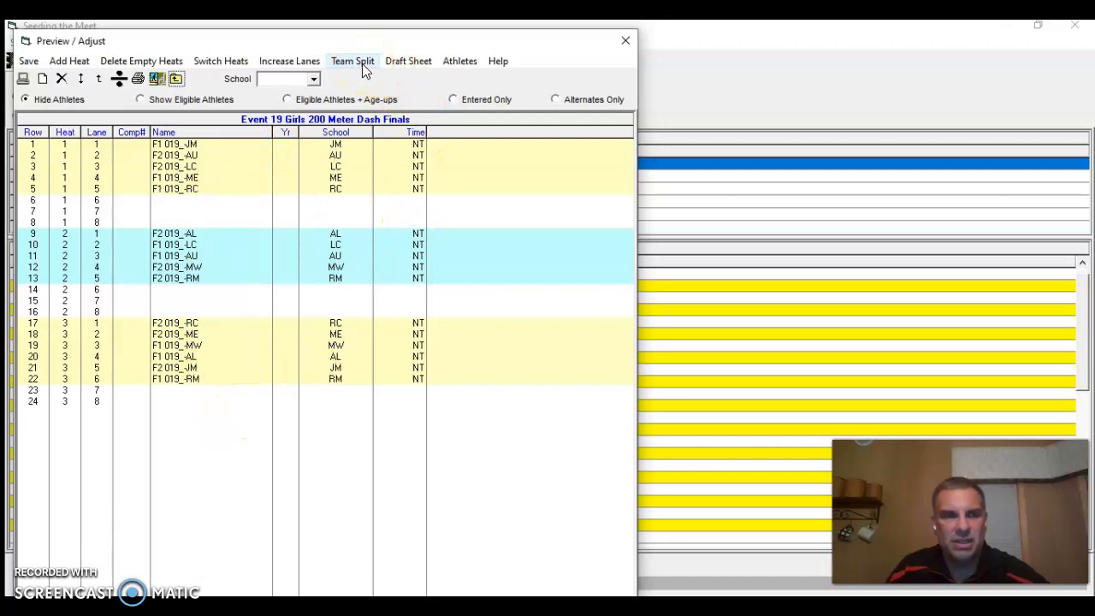
click(29, 61)
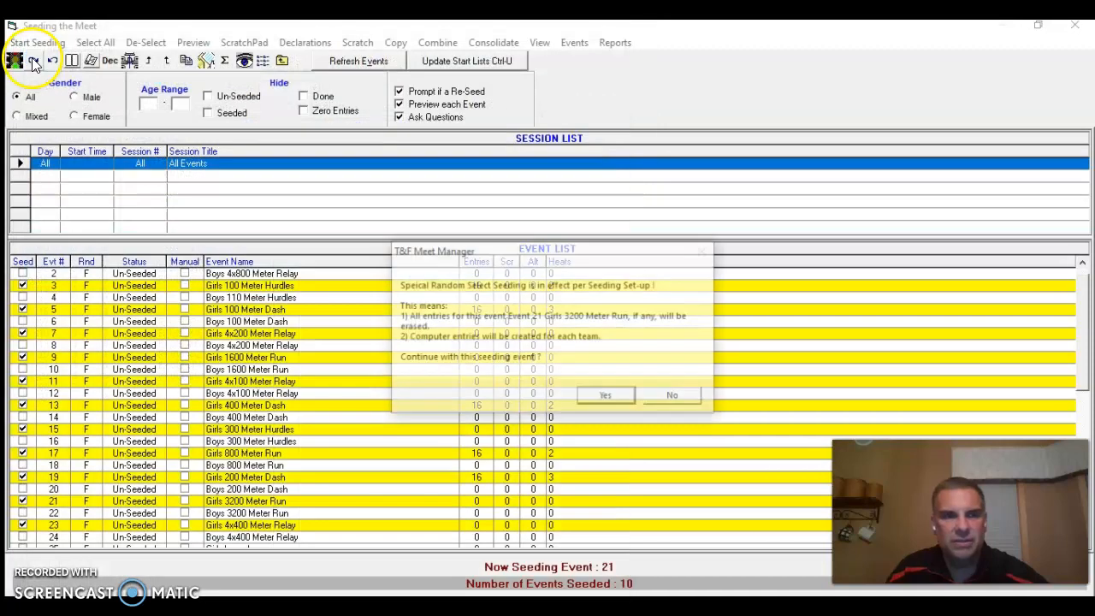
Seed the Girls 3200 Meter Run with 2 entries per team, no break points and 30 athletes per section, and save it
click(610, 397)
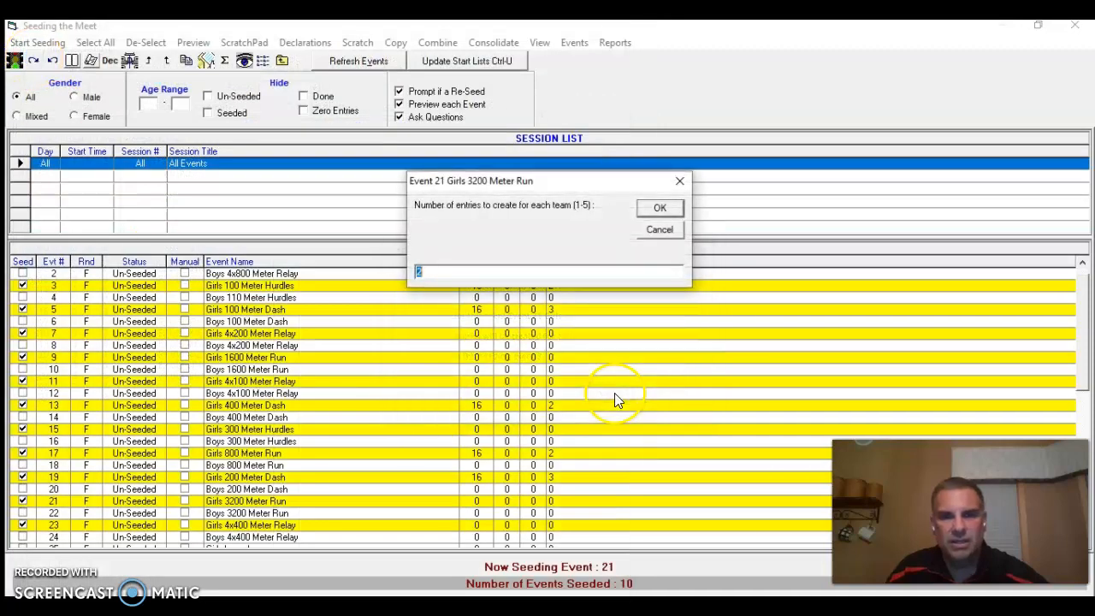
click(650, 210)
click(585, 362)
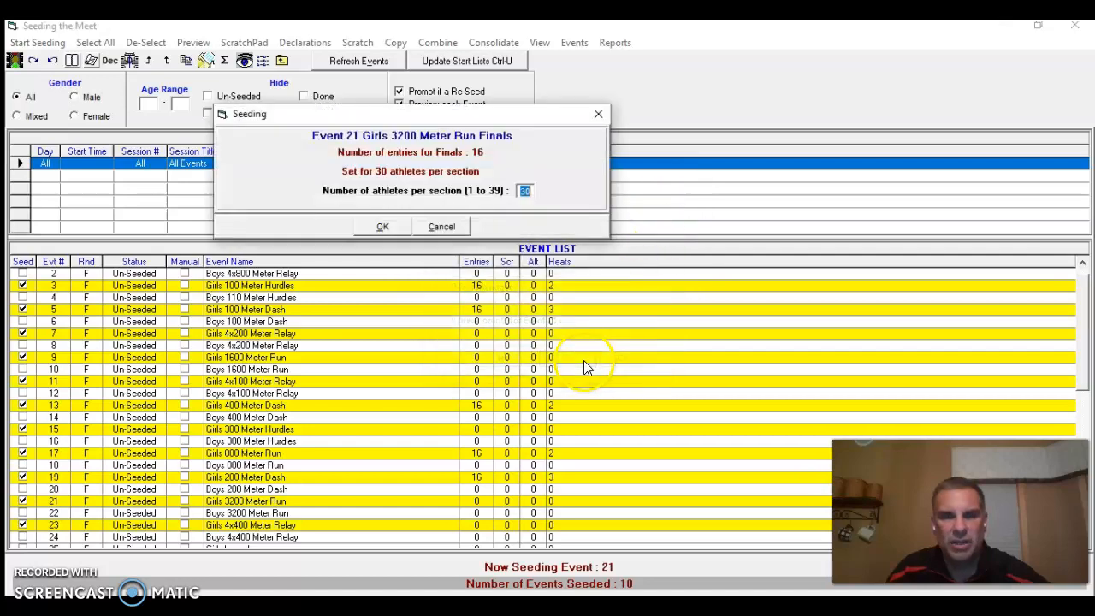
click(396, 228)
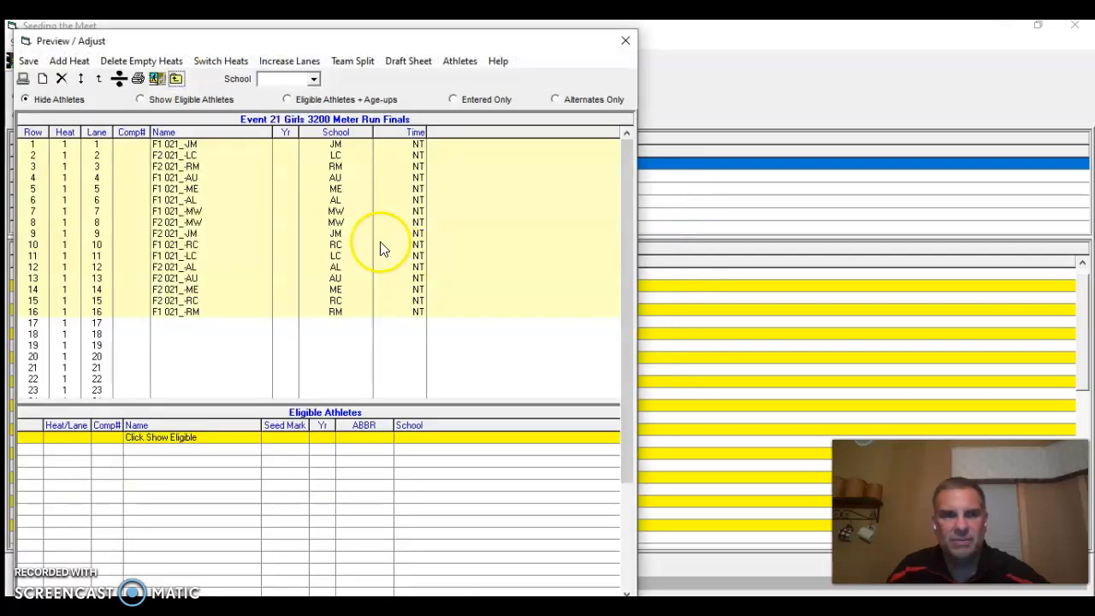
click(33, 62)
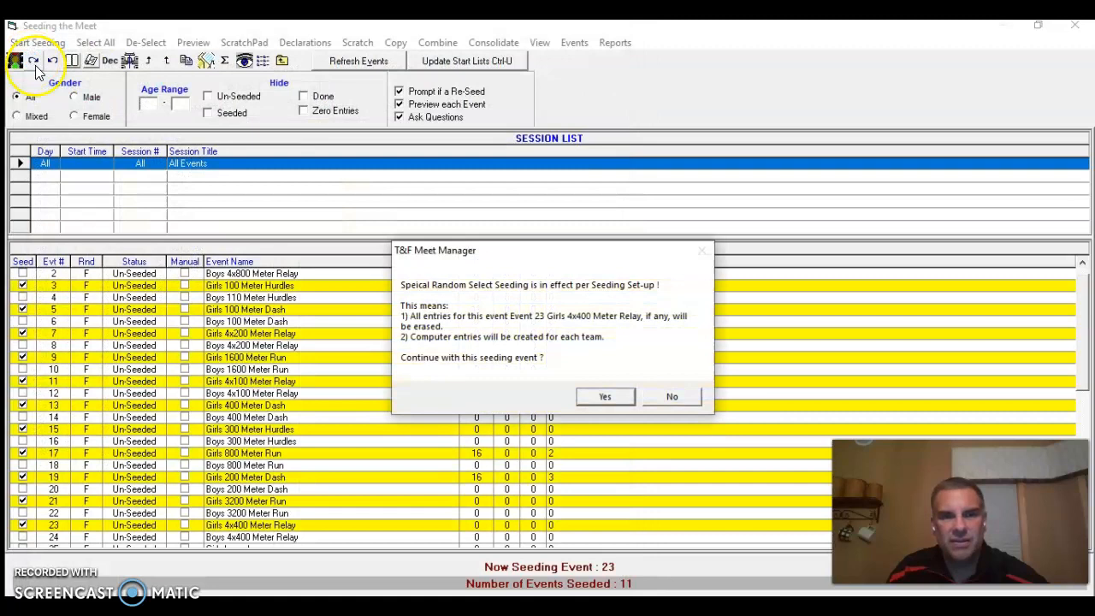
Seed the Girls 4x400 Meter Relay with 1 entry per team and no break points, and save it
click(602, 399)
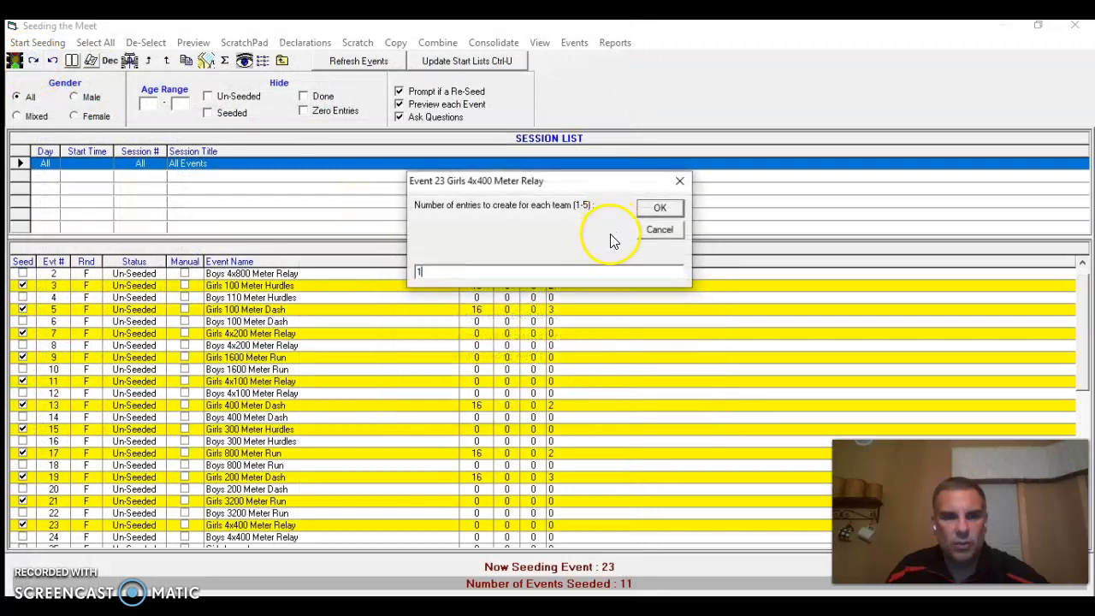
click(658, 208)
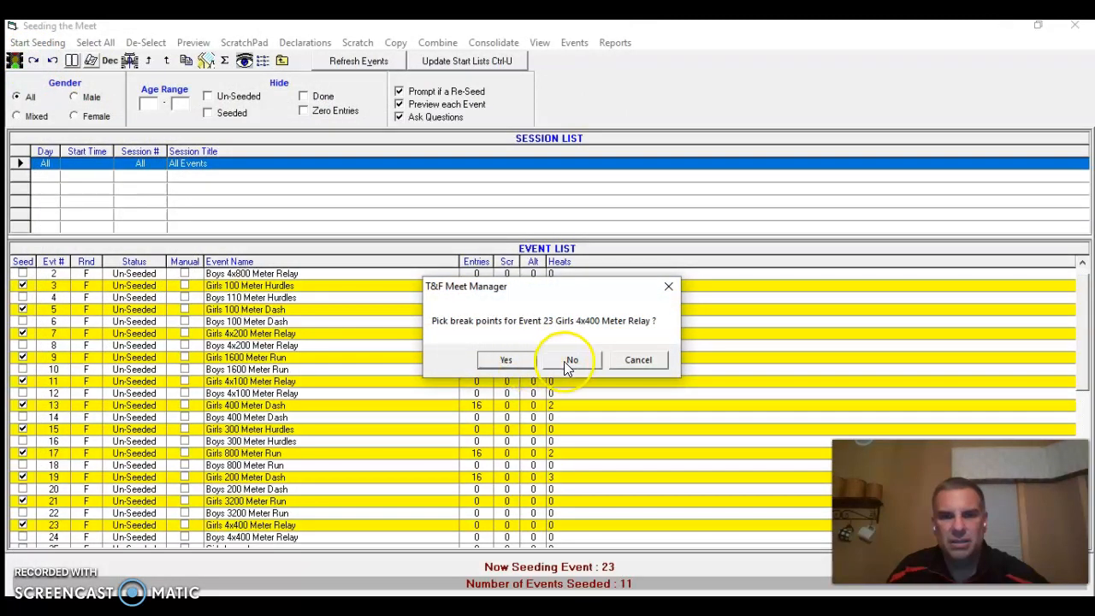
click(564, 361)
click(386, 336)
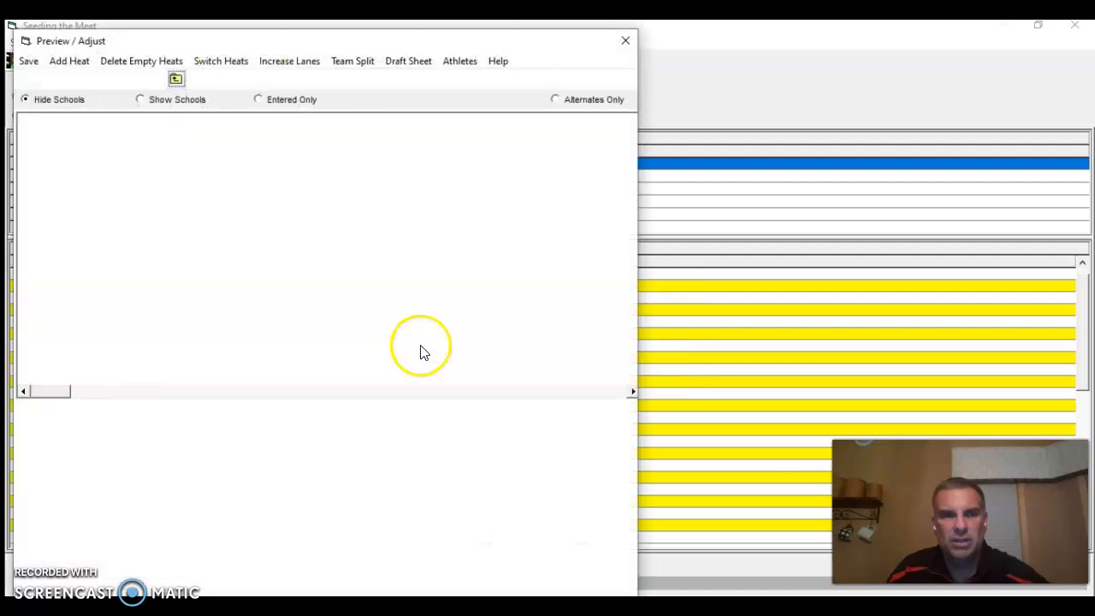
click(36, 62)
click(345, 339)
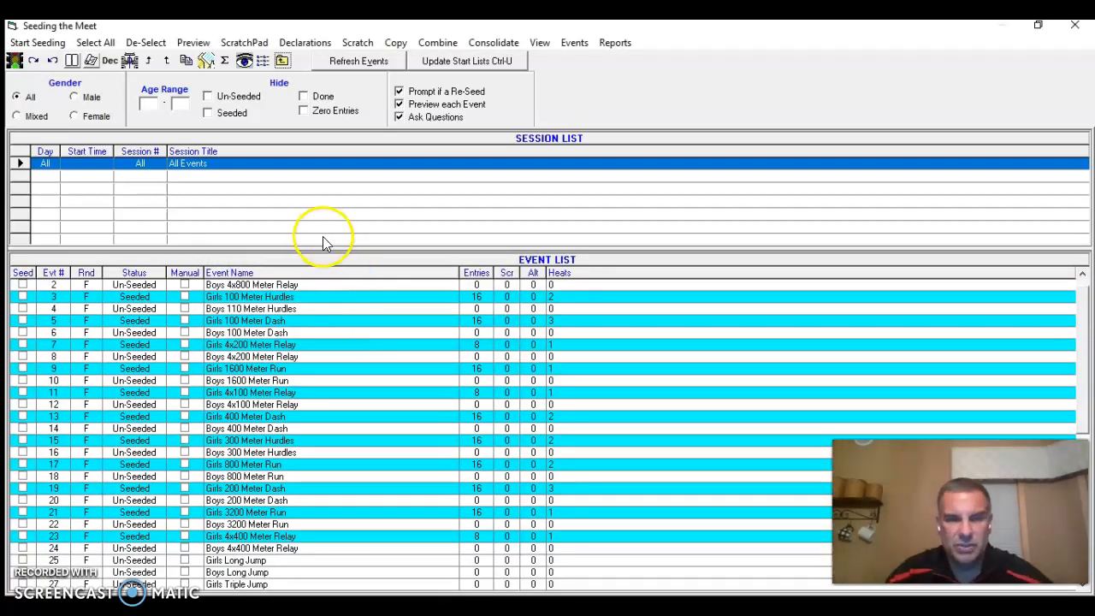
scroll(372, 323, up, 1)
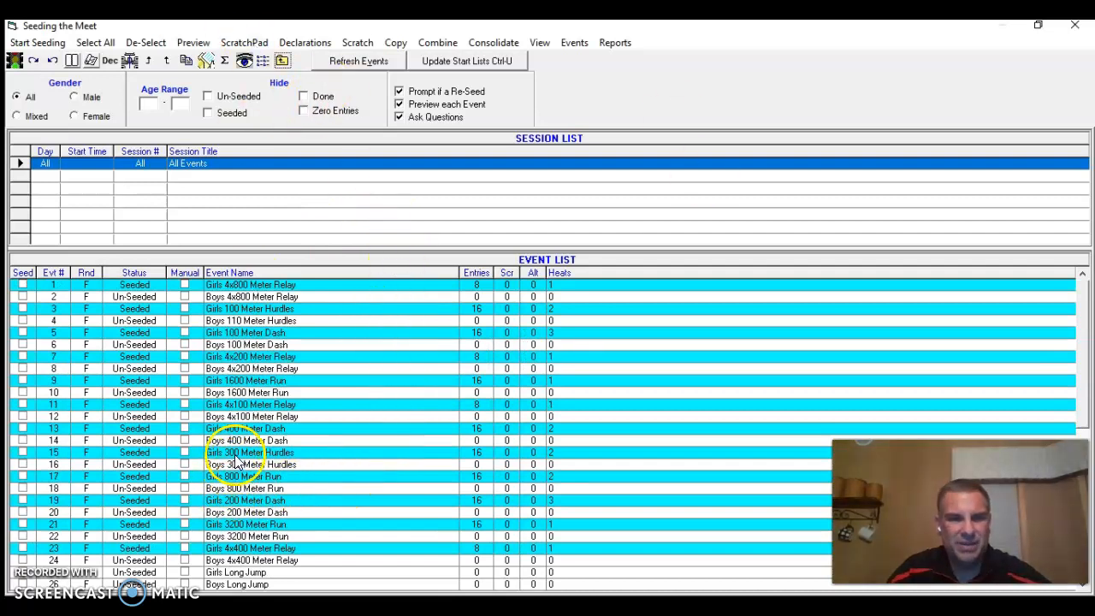
click(149, 461)
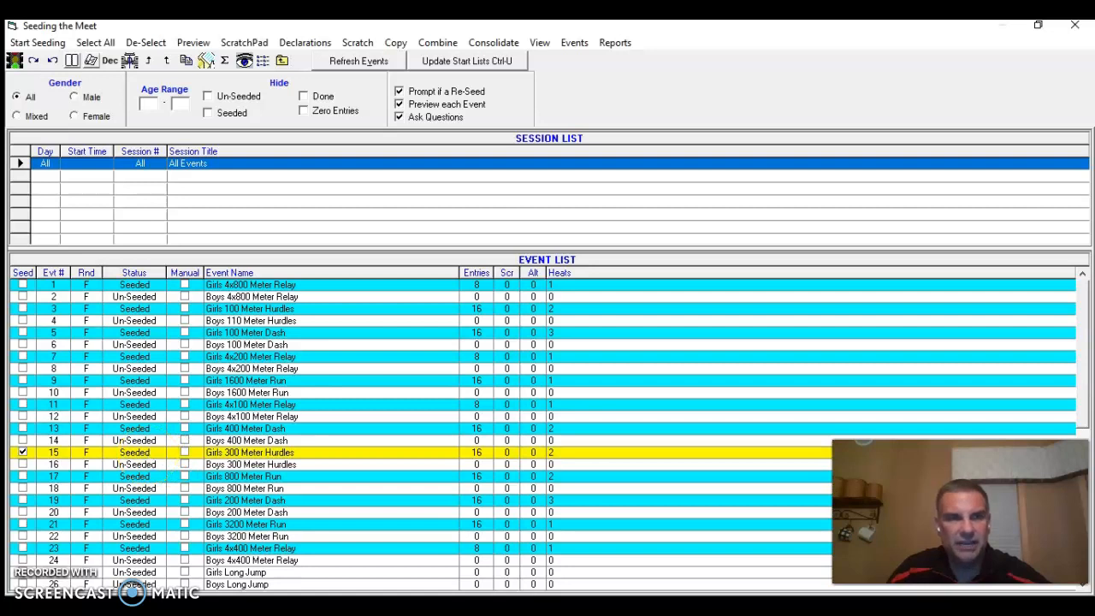
click(149, 461)
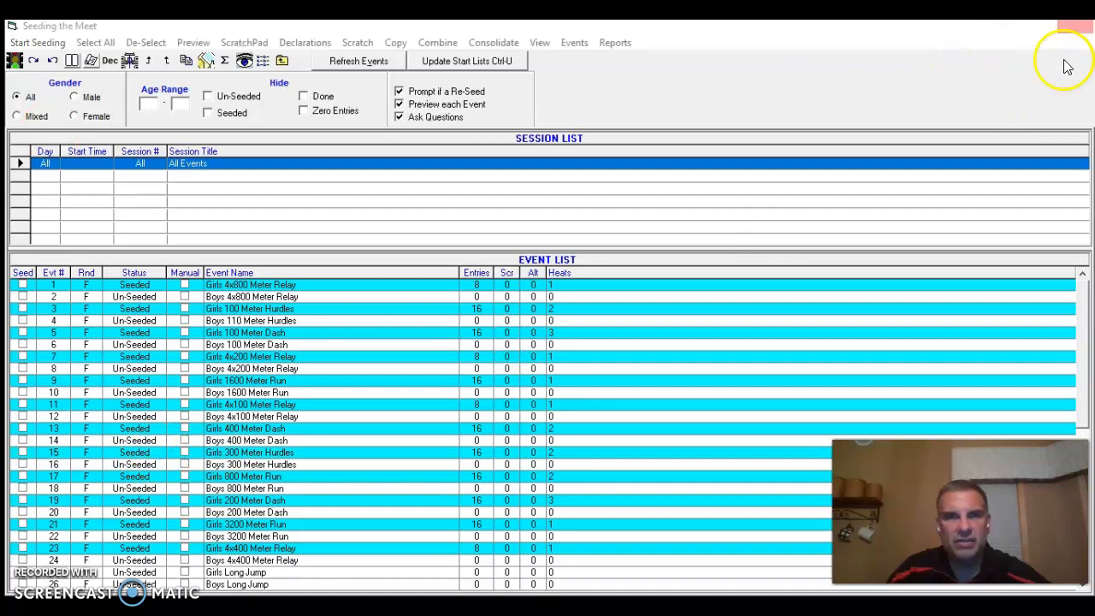
Close the seeding window and open the Meet Program report setup
click(1075, 25)
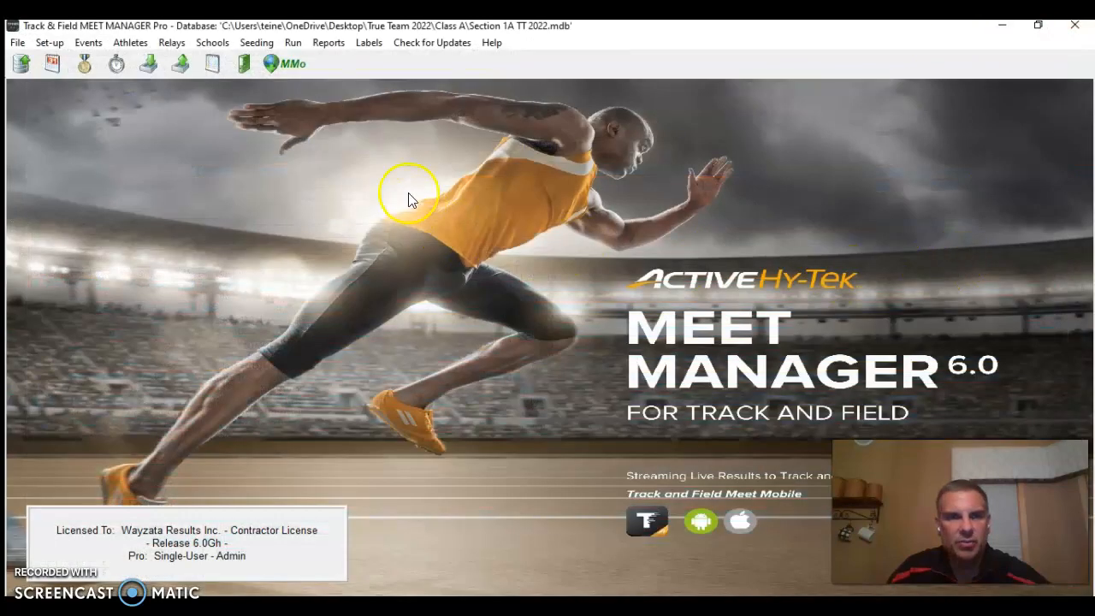
click(328, 43)
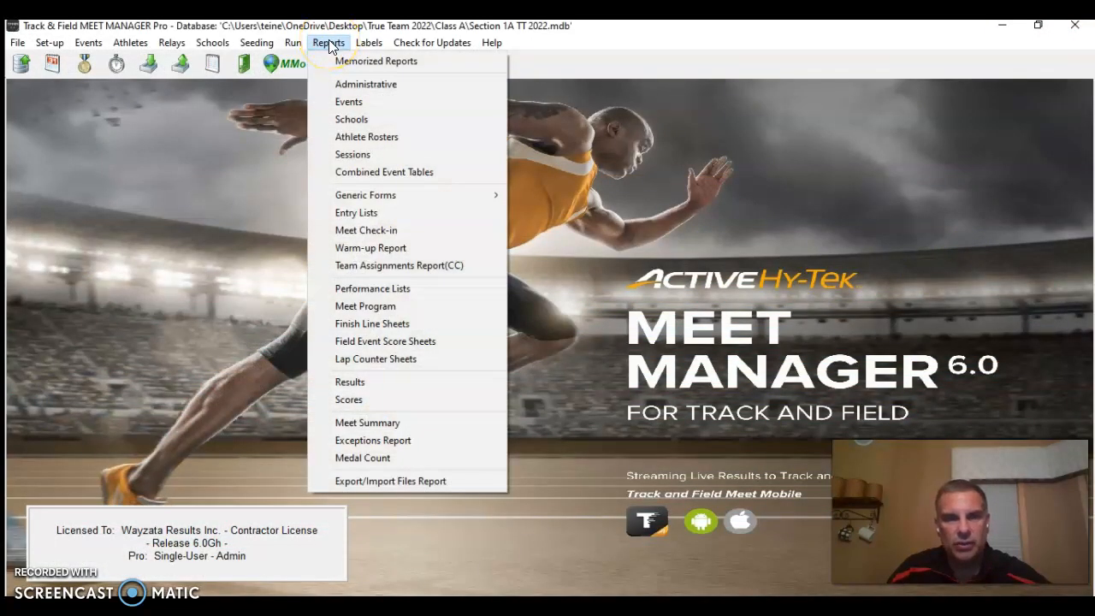
click(413, 308)
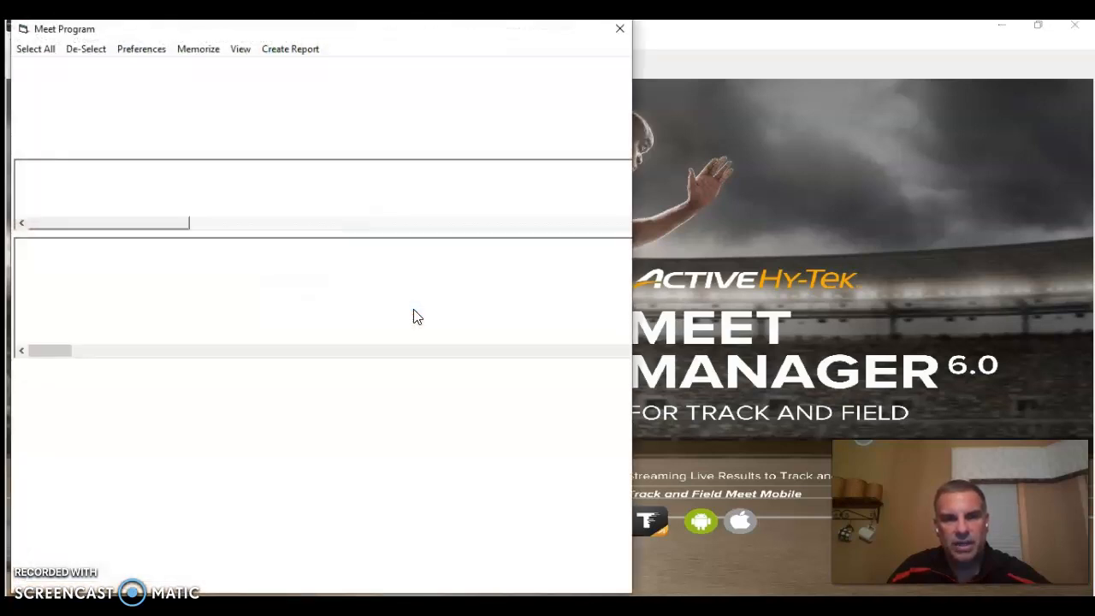
drag(350, 32, 515, 32)
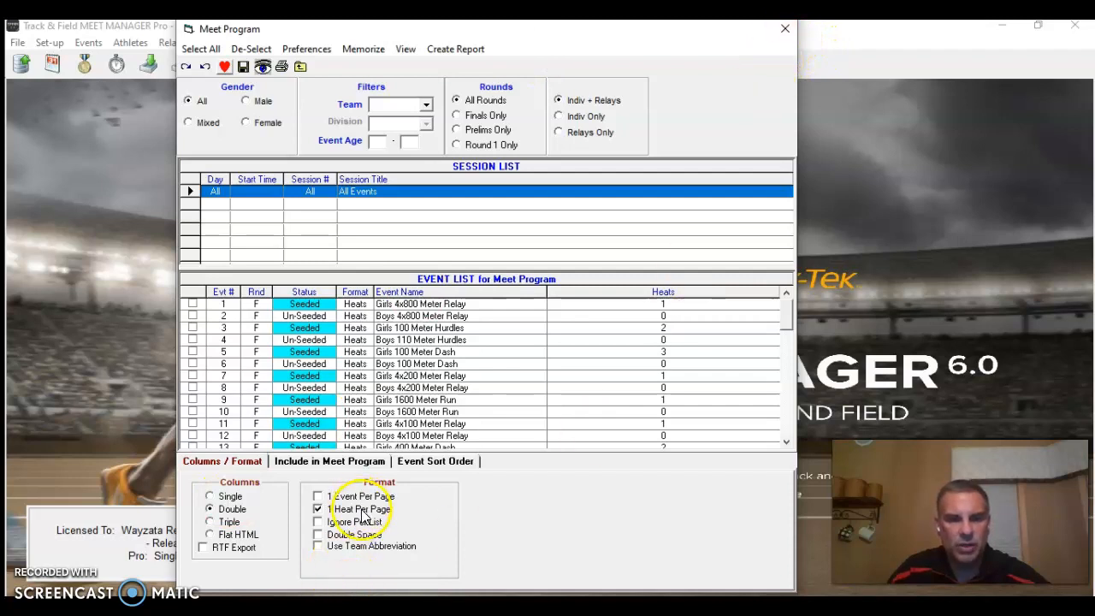
Set the Meet Program report to a single-column layout and check which items it includes
click(228, 497)
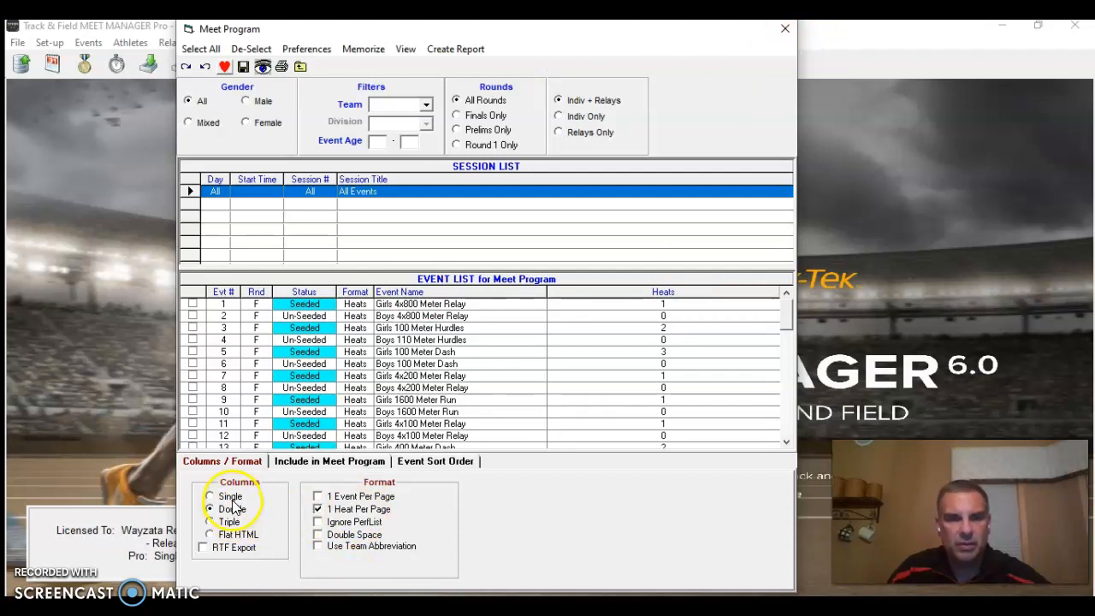
click(323, 462)
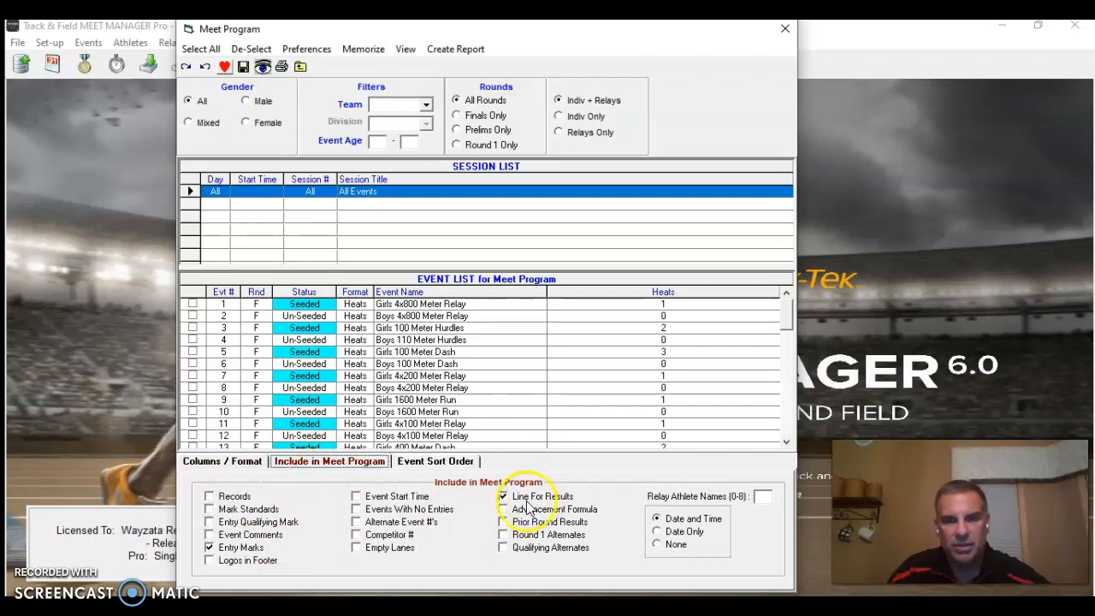
click(223, 461)
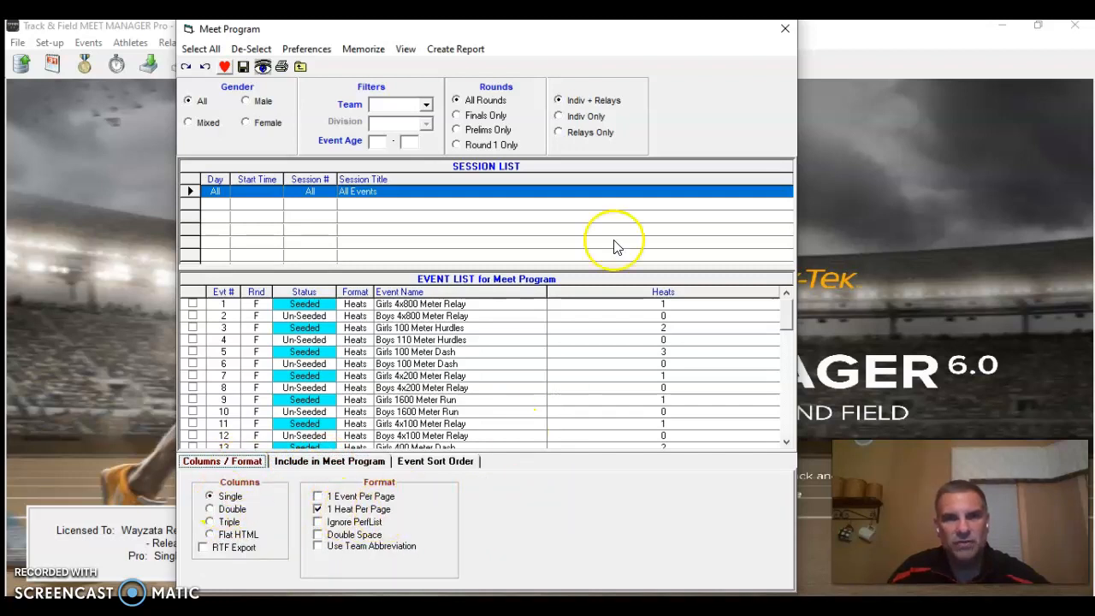
Select all events, create the Meet Program report and look through its event sections
click(478, 52)
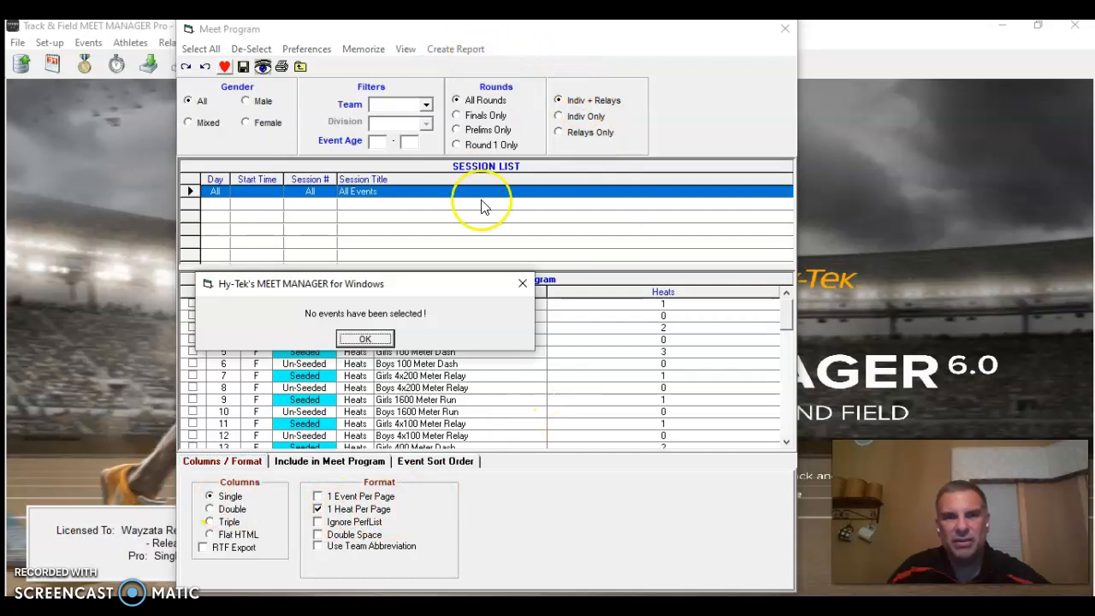
click(364, 339)
click(211, 53)
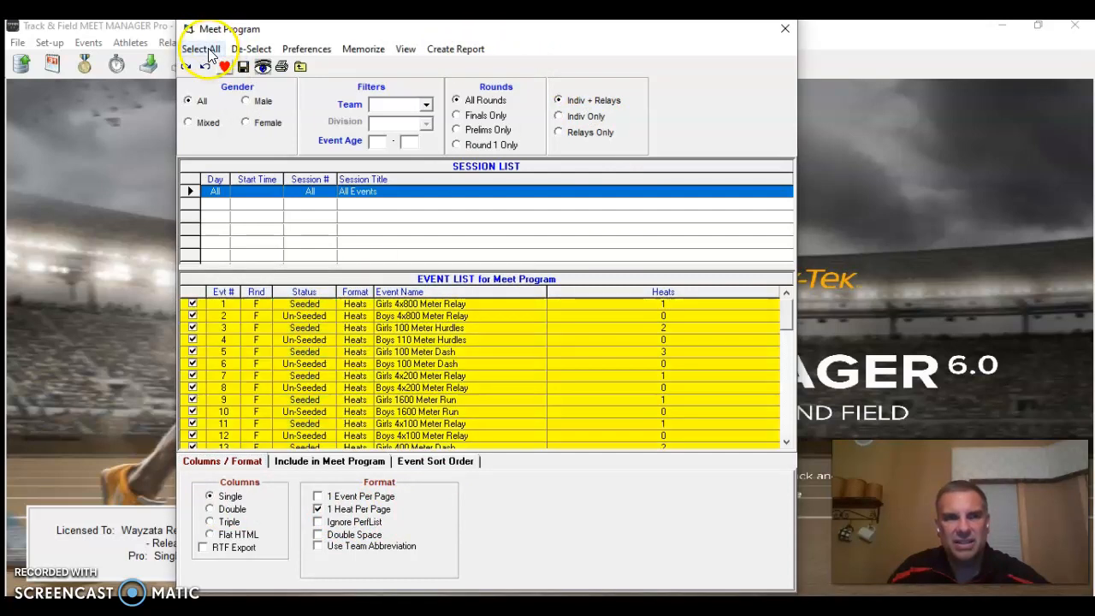
click(462, 51)
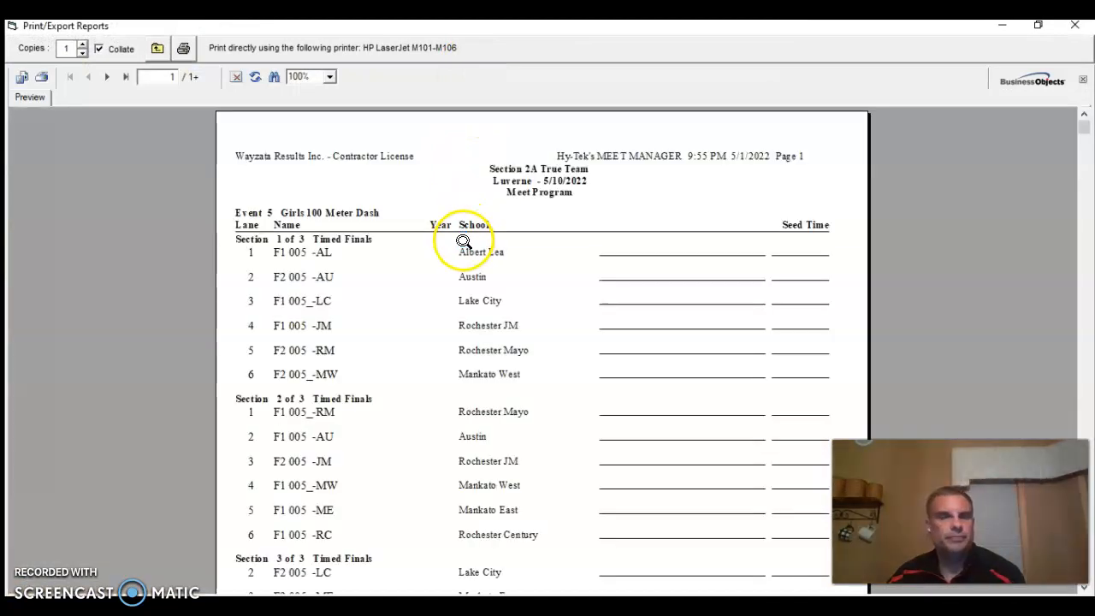
scroll(520, 376, down, 3)
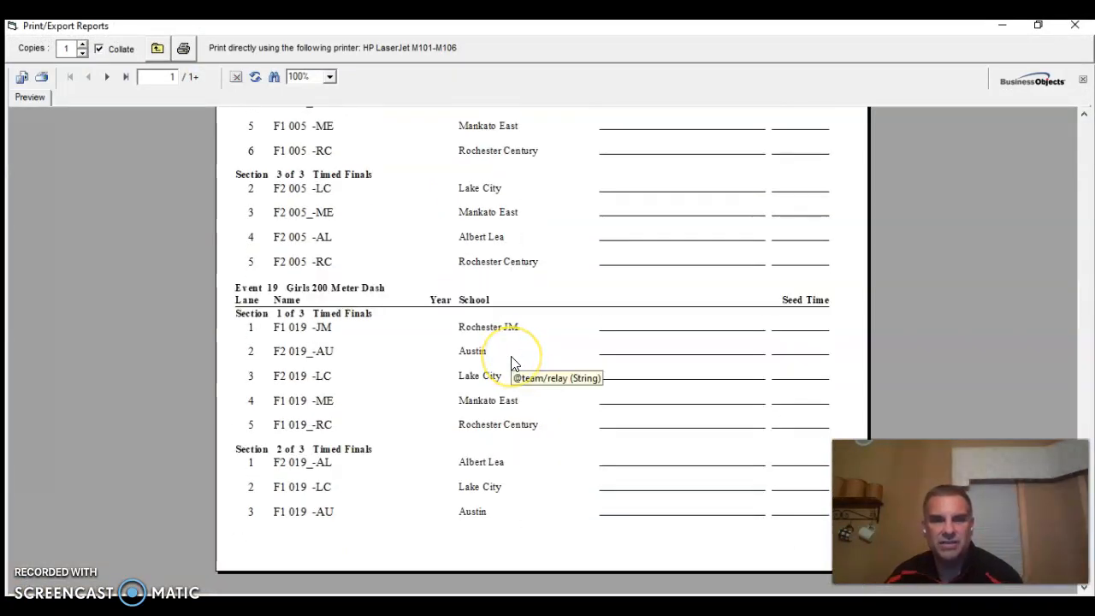
Return to the Meet Program setup, limit the report to one heat per page and check the event sort order
scroll(513, 364, up, 3)
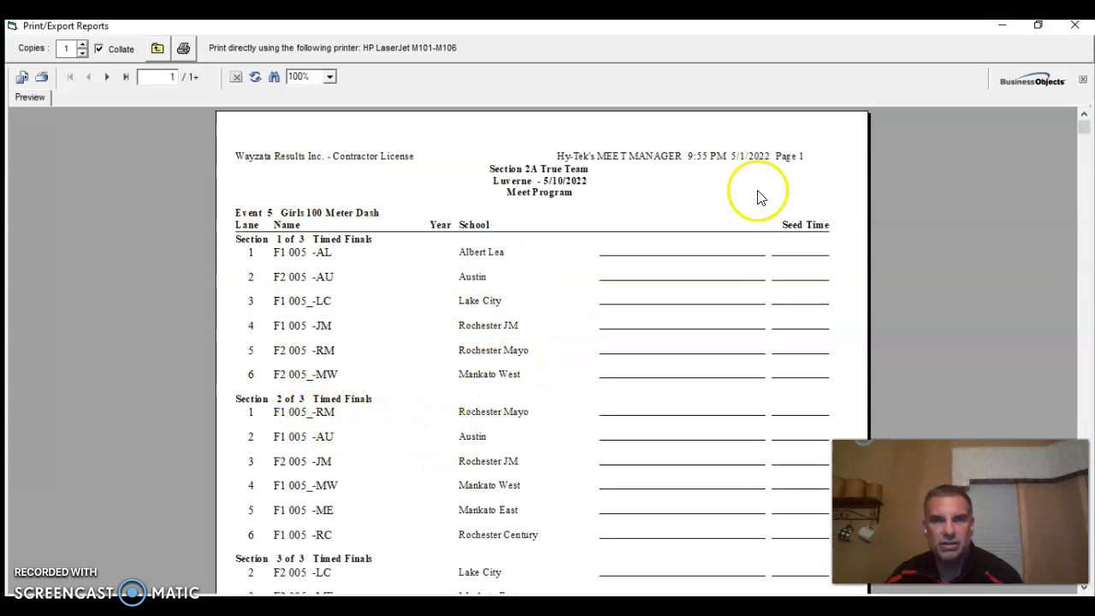
click(1075, 27)
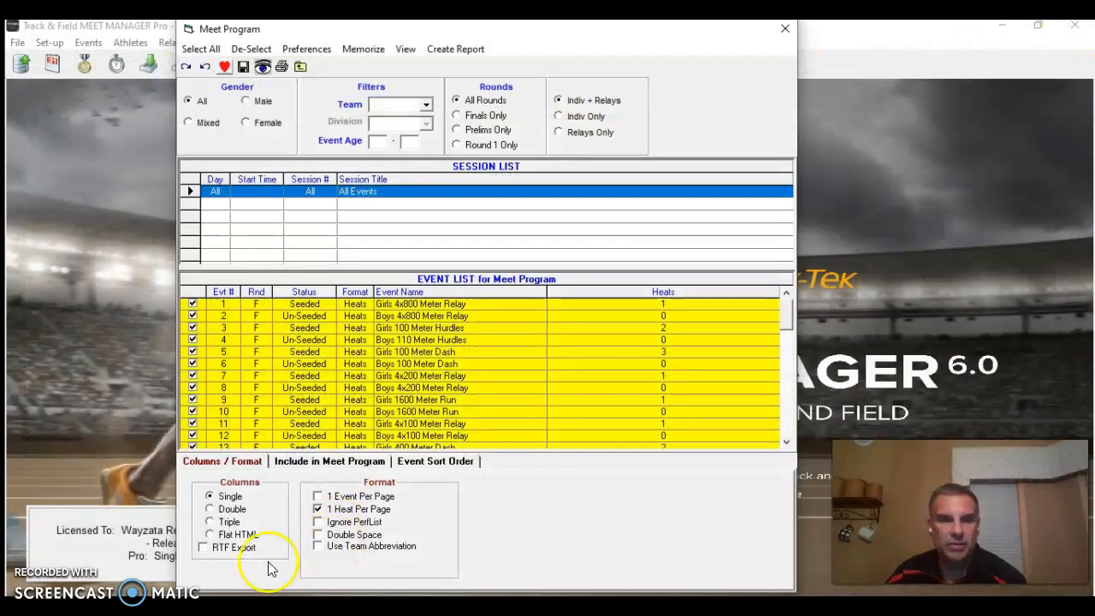
click(326, 462)
click(416, 461)
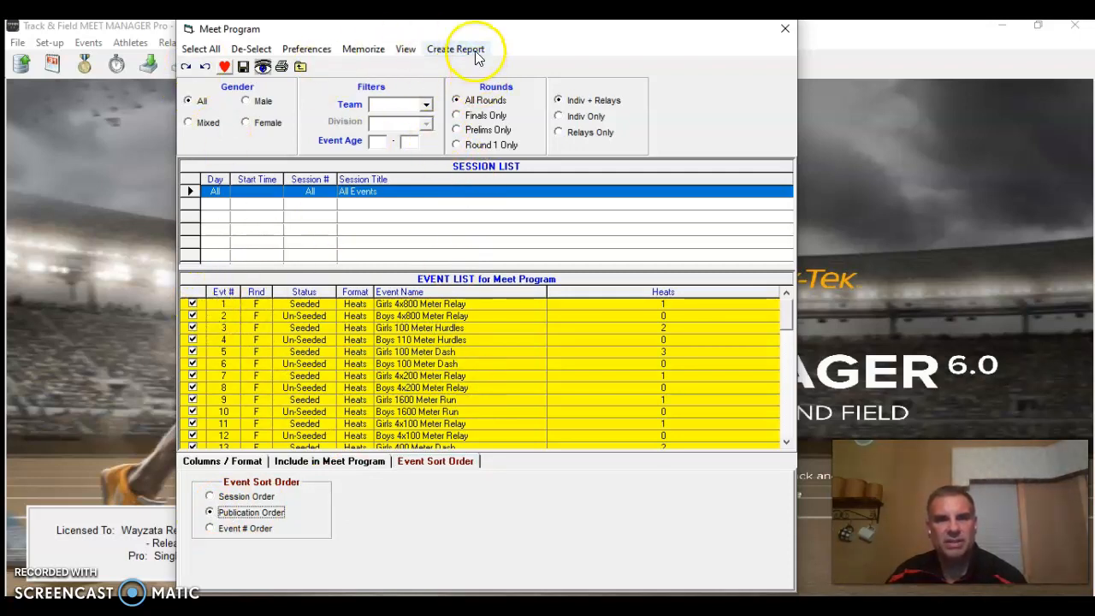
Set the Meet Program to double columns with one event per page, and create the report
click(245, 461)
click(229, 509)
click(358, 497)
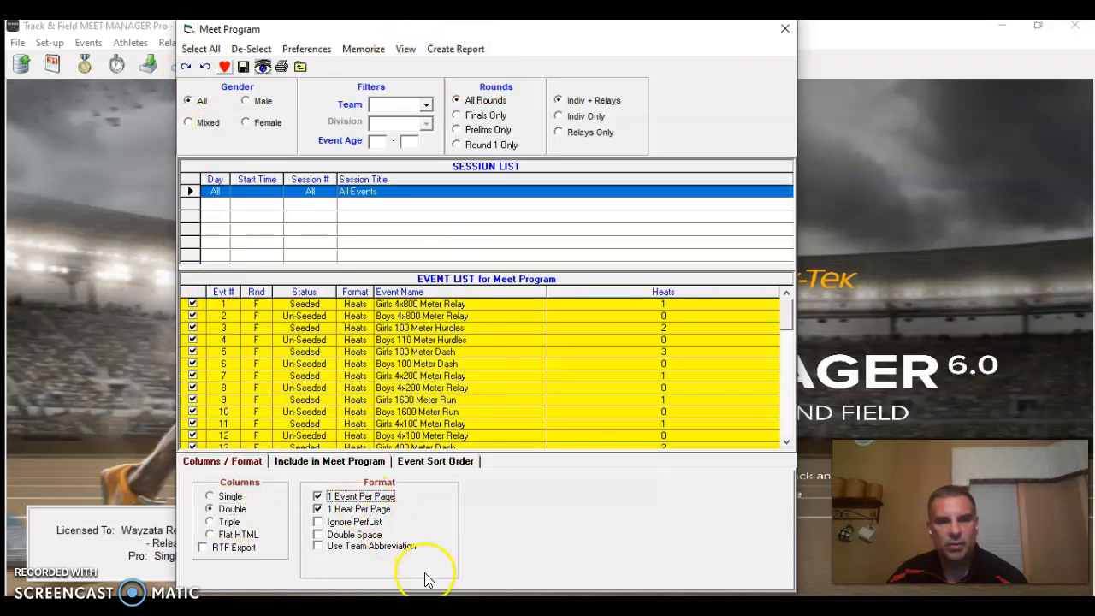
click(458, 51)
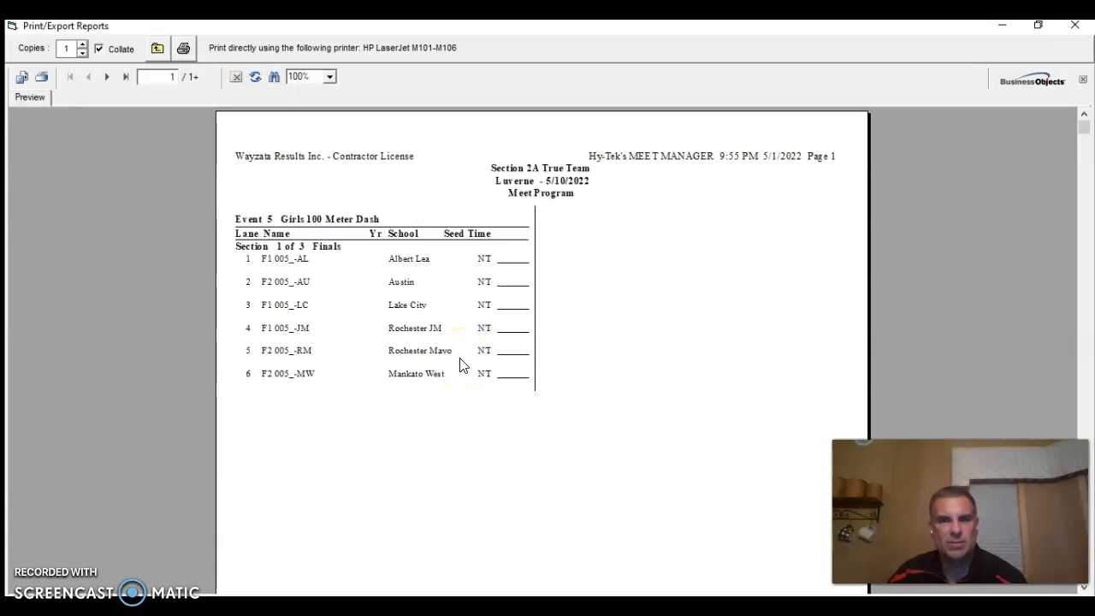
Page through the double-column Meet Program report to the Girls 1600 Meter Run, check its entries and close the preview
click(107, 77)
click(107, 77)
click(107, 77)
click(107, 77)
click(107, 77)
click(107, 77)
click(107, 77)
click(107, 77)
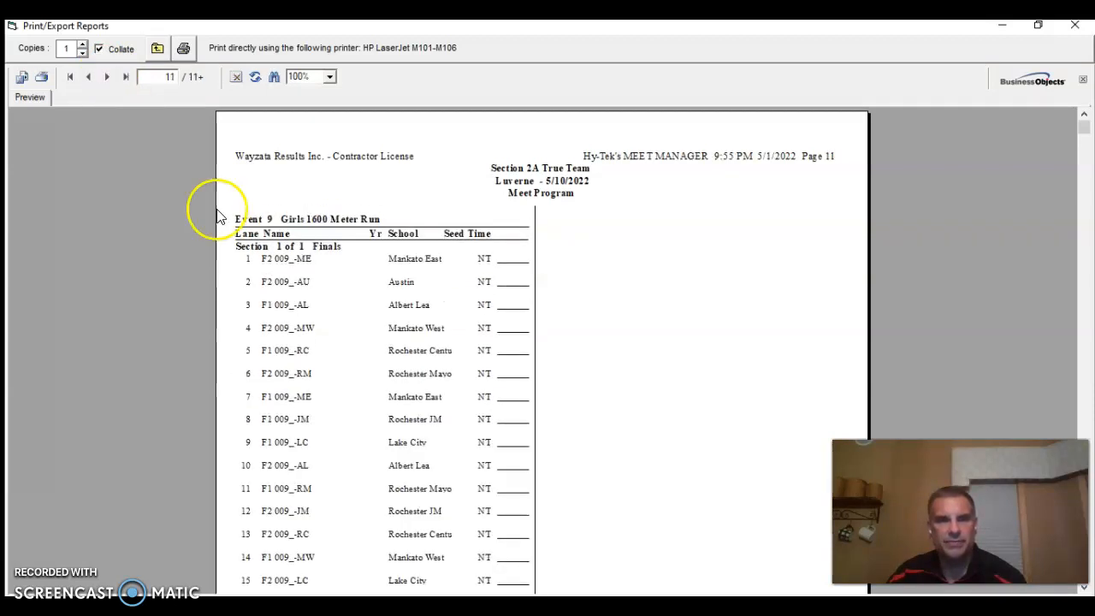
scroll(479, 332, down, 5)
scroll(480, 332, up, 5)
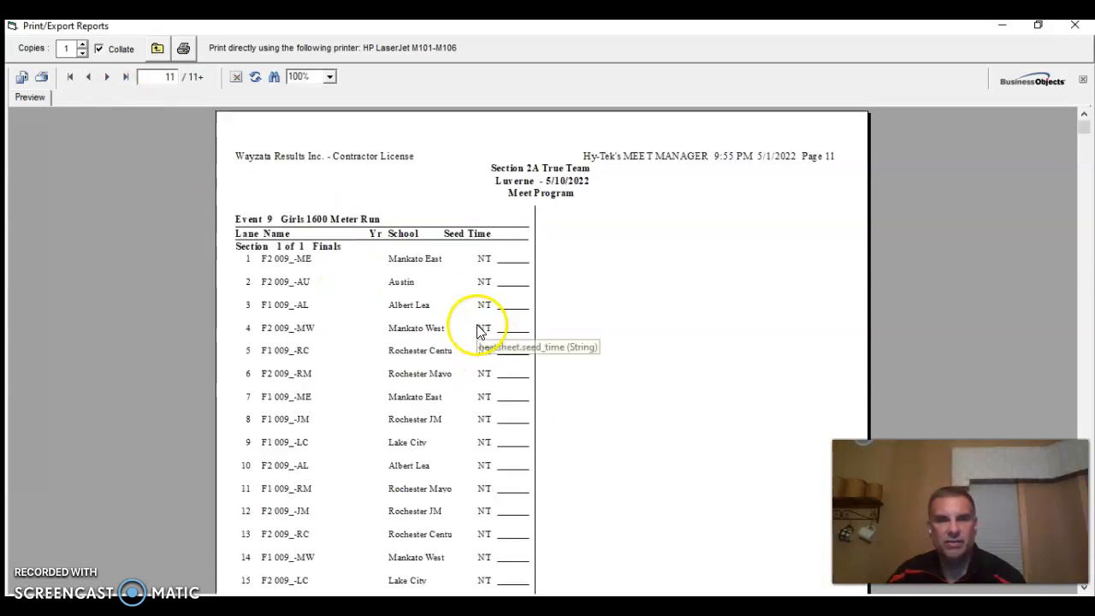
click(1076, 26)
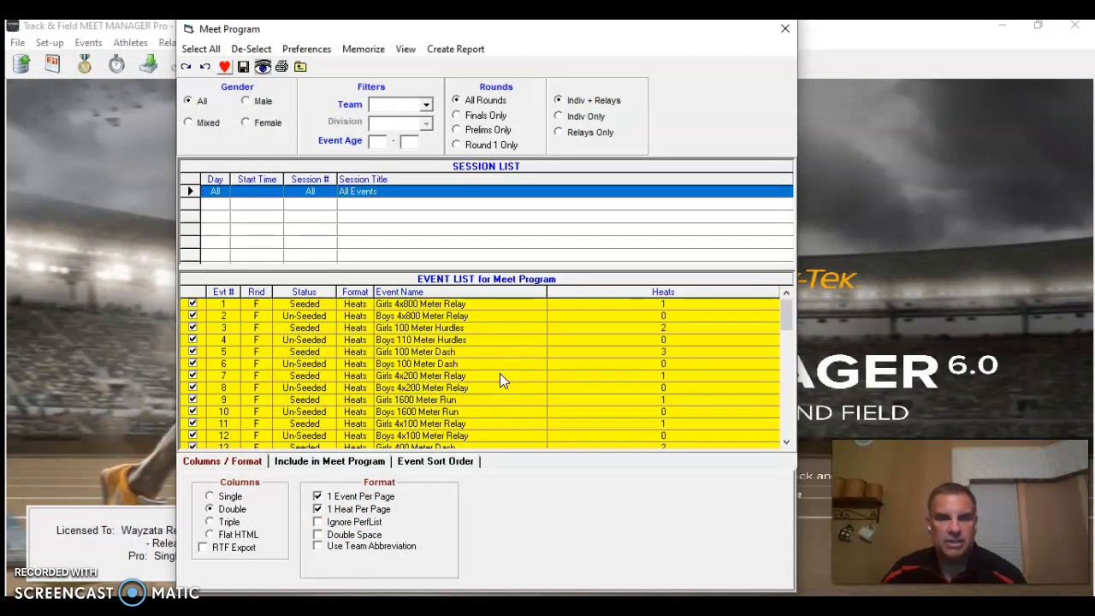
Sort the Meet Program by Event # Order, recreate the report and check the order of its first pages
click(420, 466)
click(244, 528)
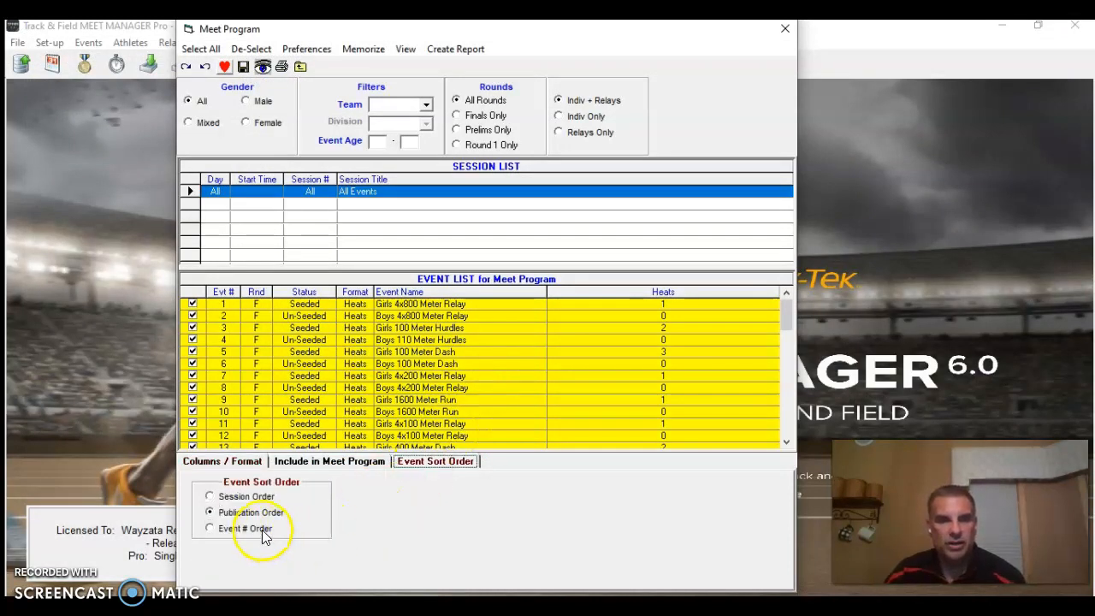
click(455, 50)
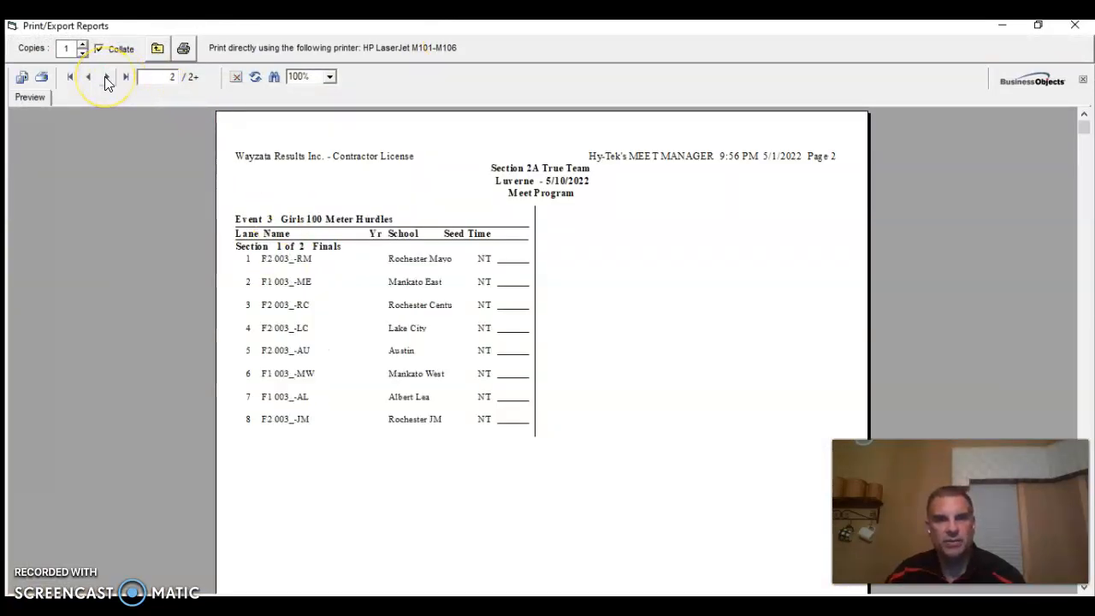
click(104, 76)
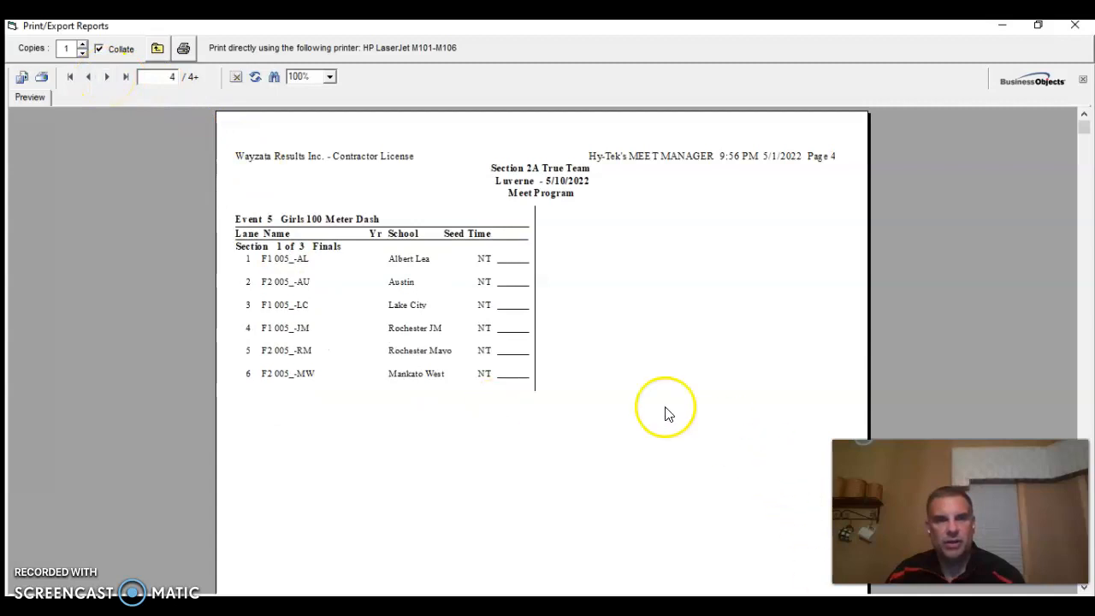
click(1077, 27)
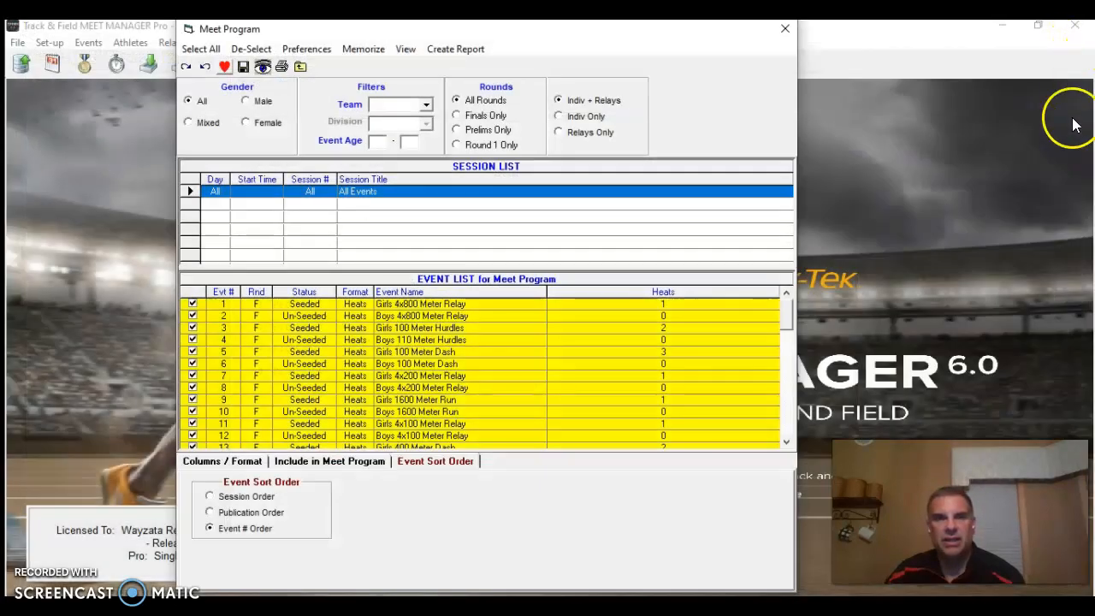
Leave the Meet Program setup and review the Standard Lane Preferences within the Seeding Preferences
click(783, 27)
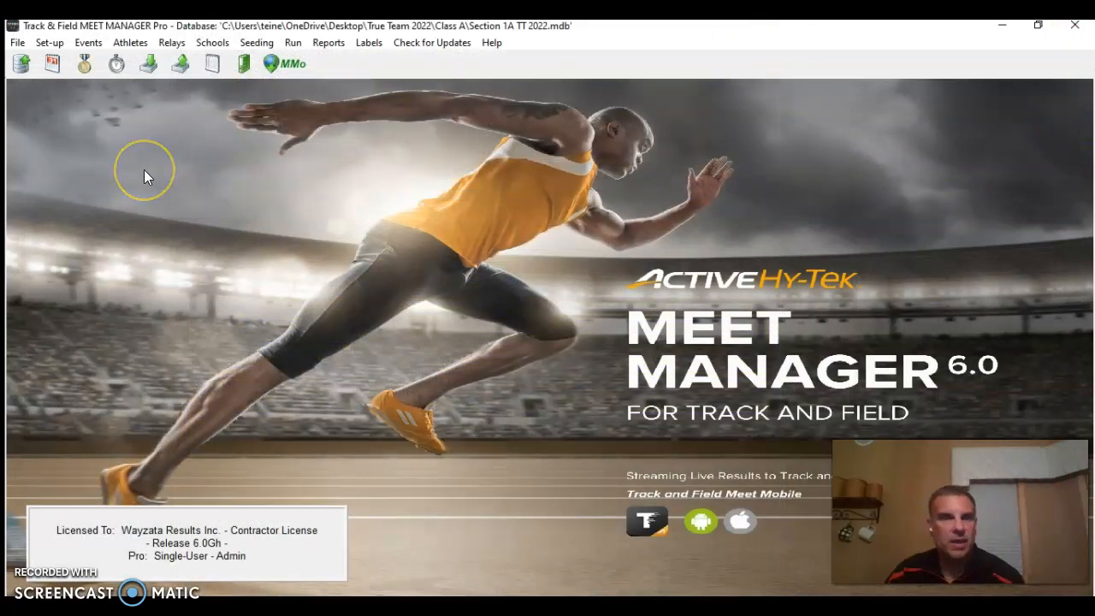
click(52, 45)
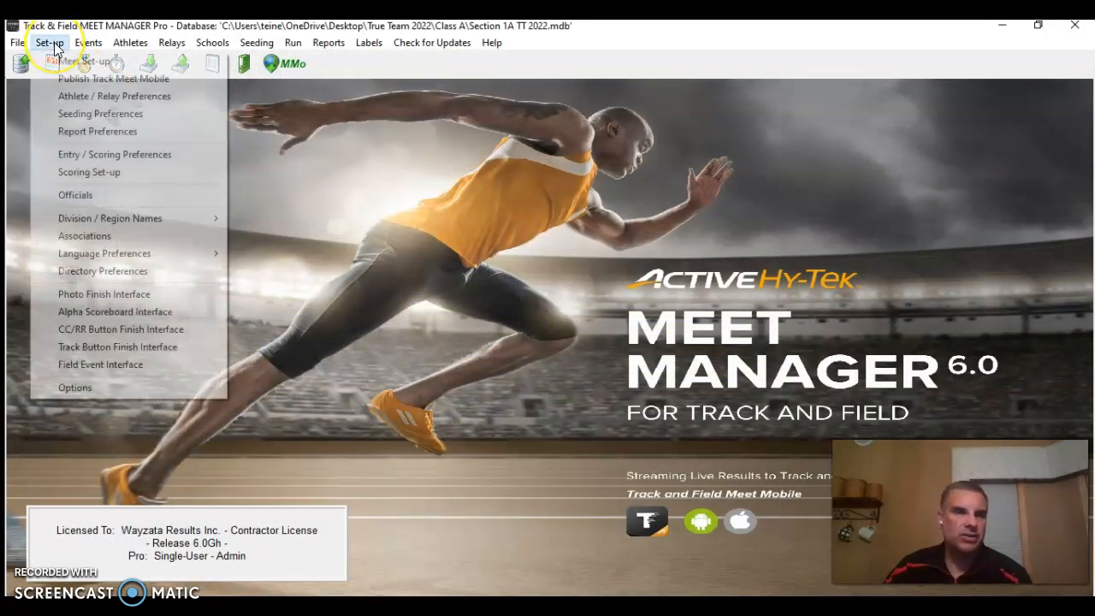
click(114, 115)
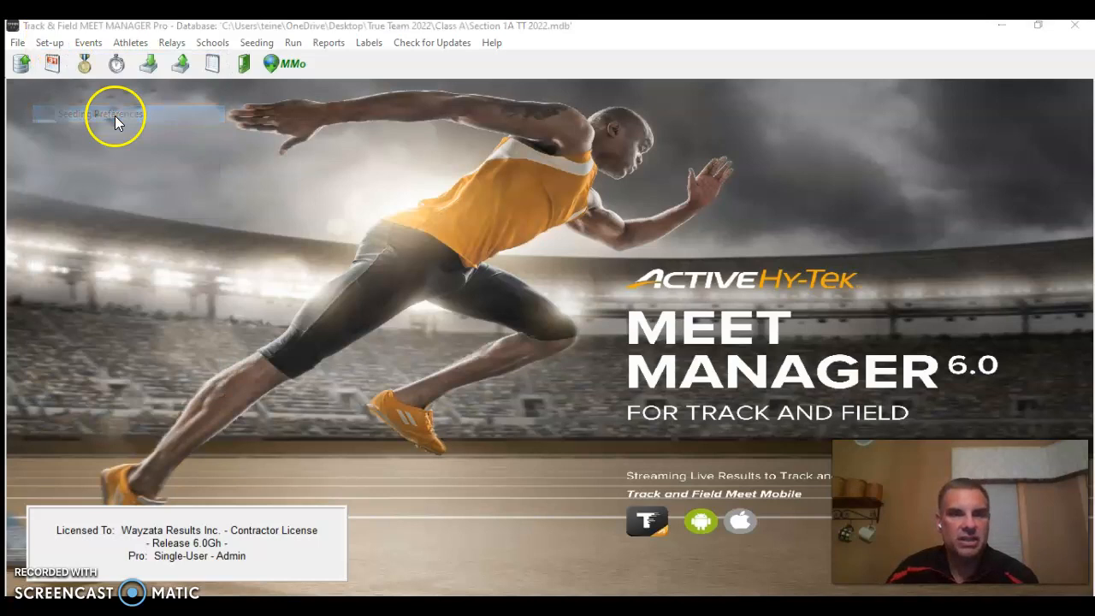
click(453, 107)
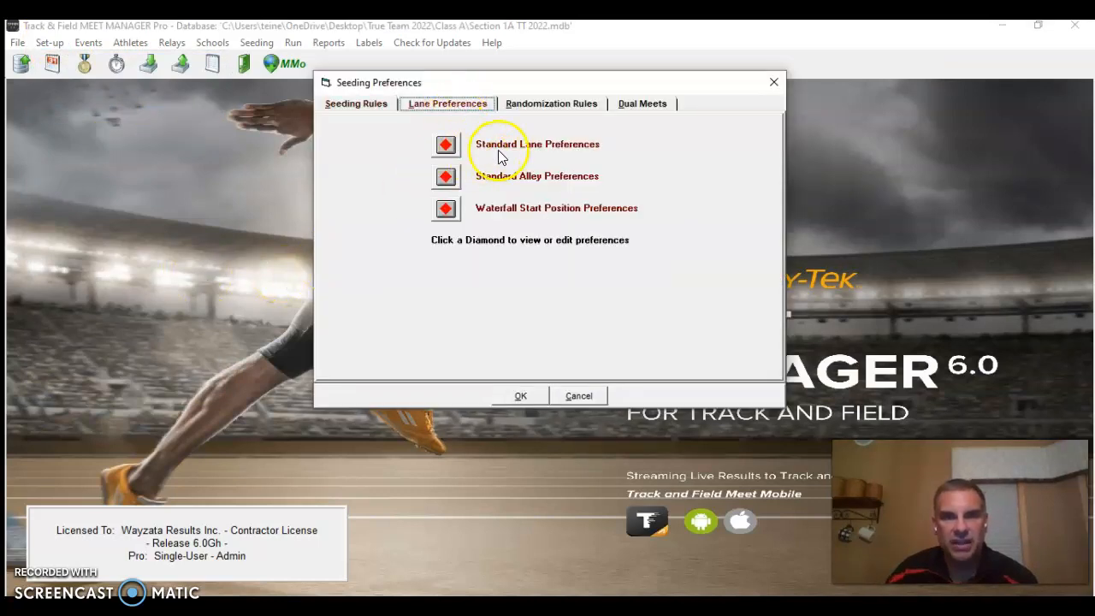
click(445, 145)
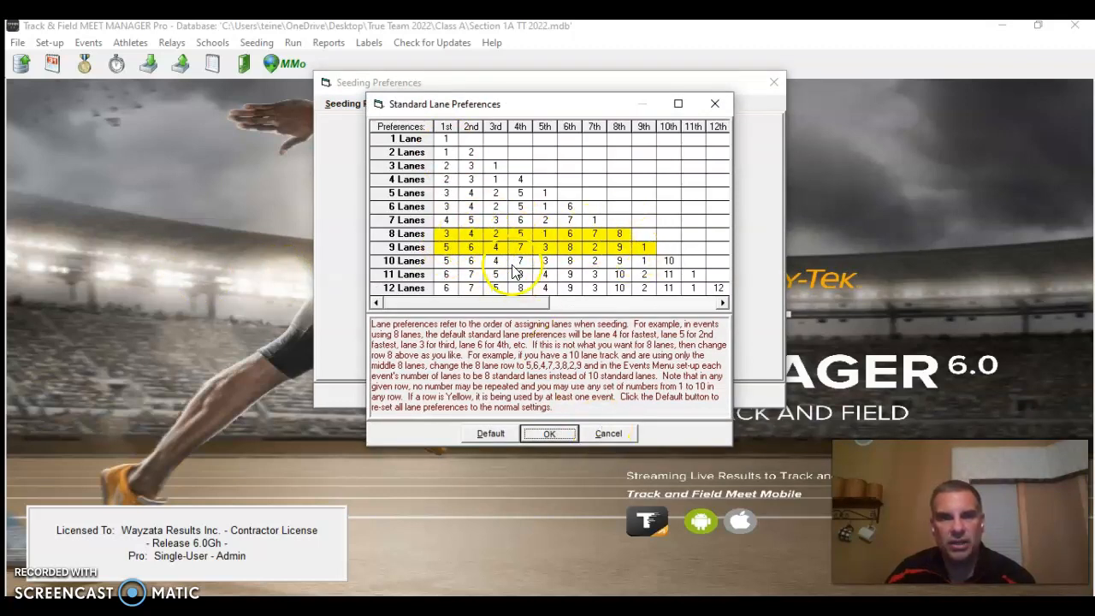
click(551, 434)
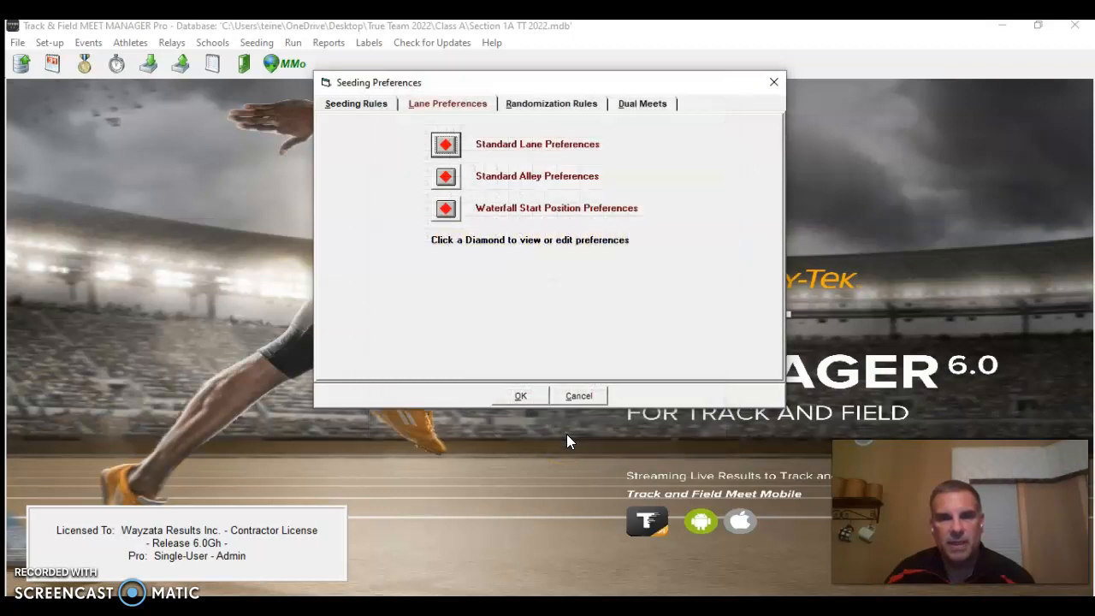
Save and close the Seeding Preferences, acknowledging the Random Select warning
click(566, 428)
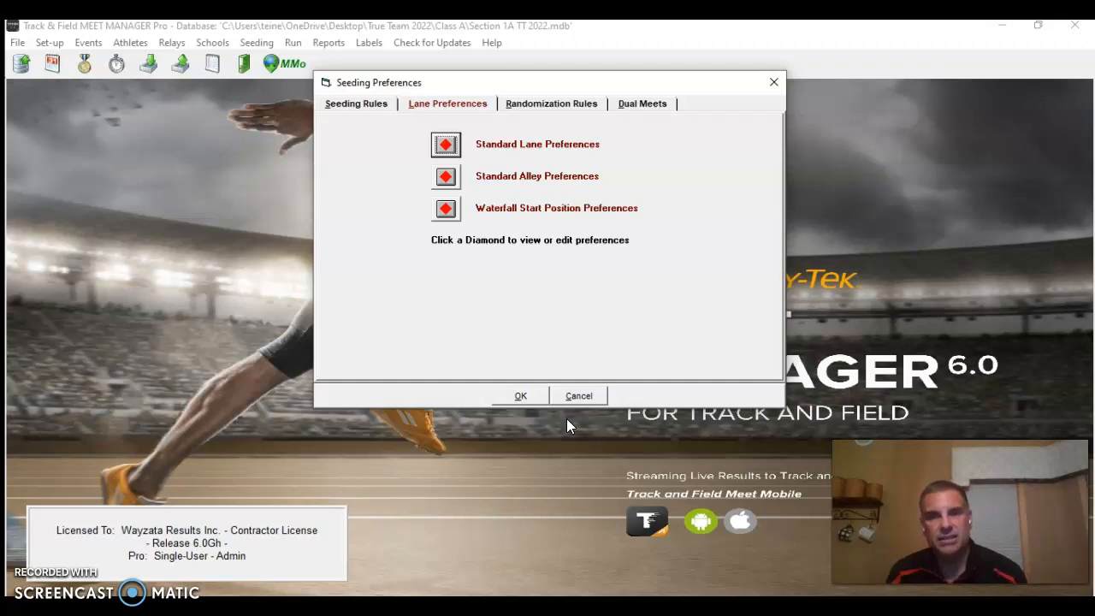
click(520, 398)
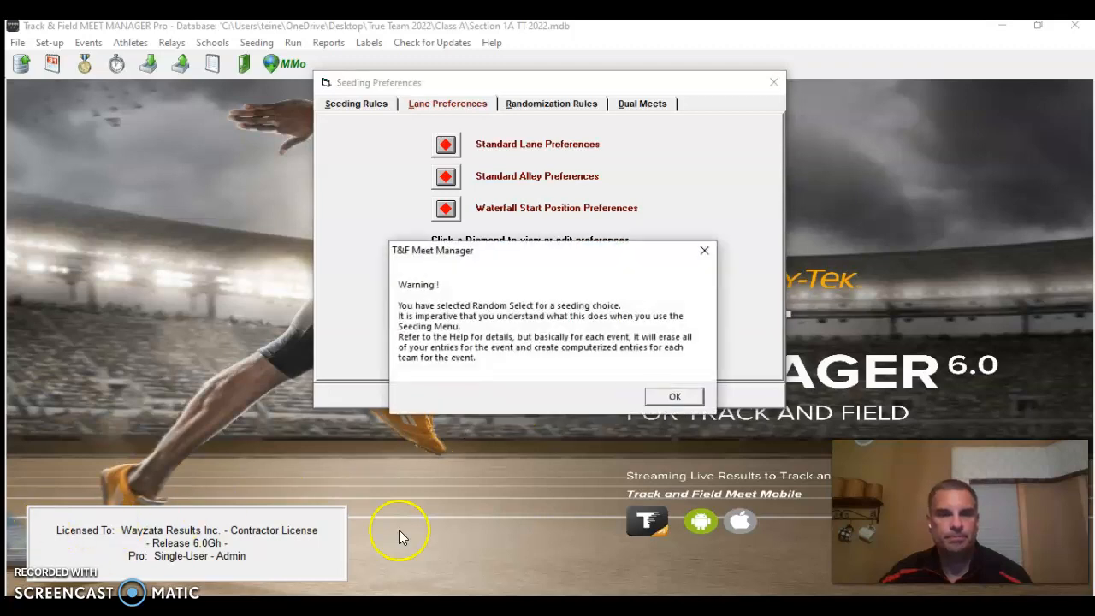
click(682, 399)
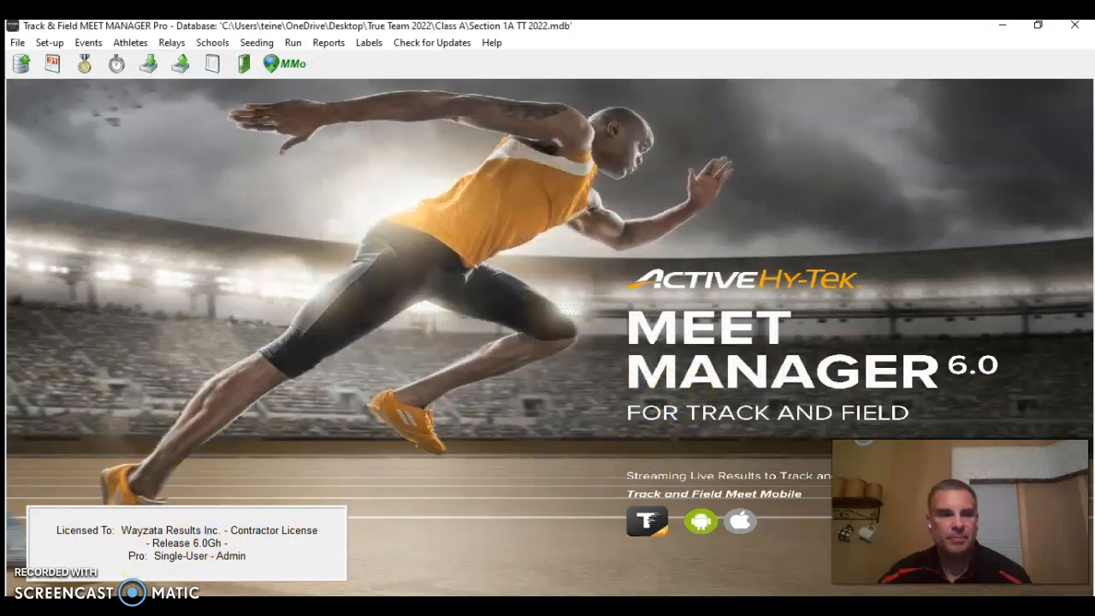
click(553, 373)
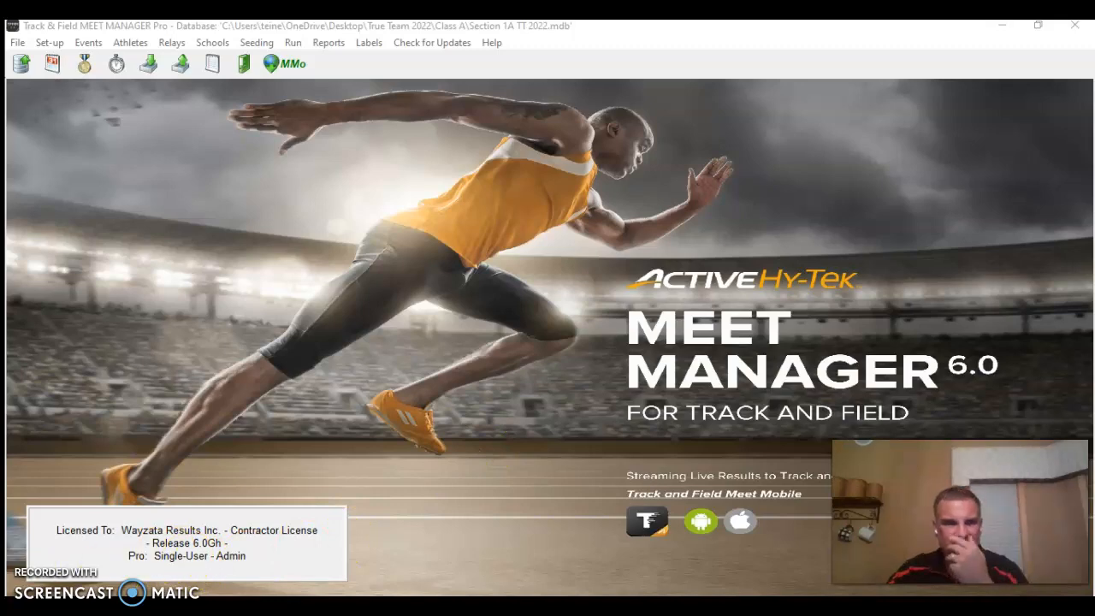